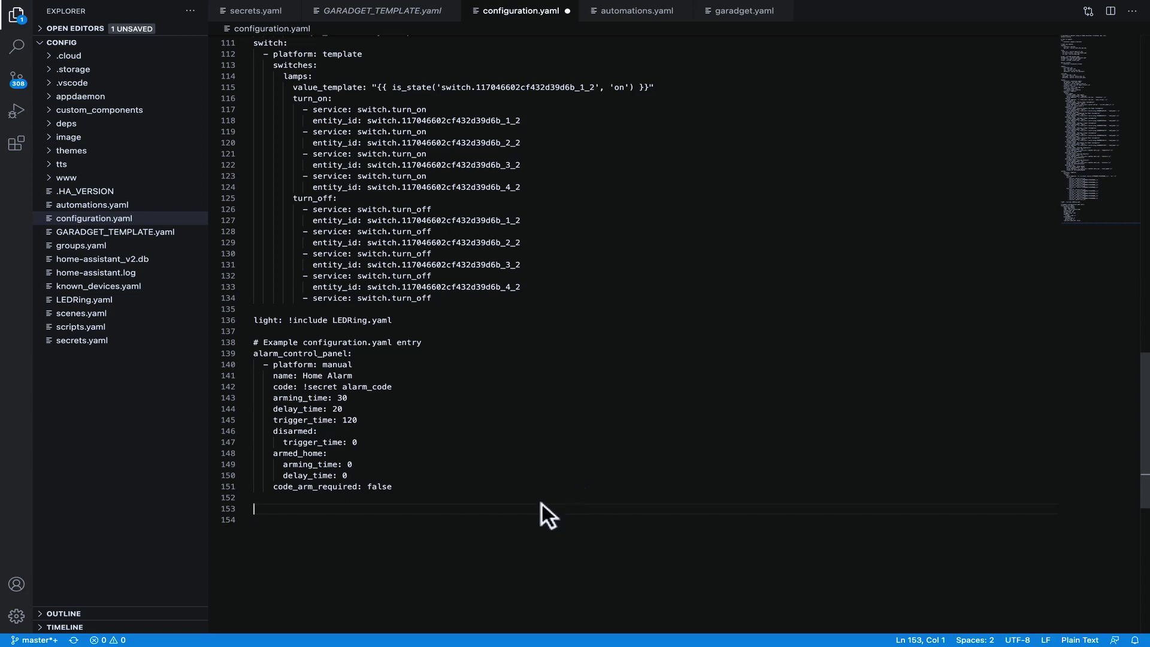
Paste the Garadget and MQTT platform block and add a cover: key above it.
{"action": "type", "text": "- platform: garadget   cover:     first_garage:       device: !secret garadget_id       access_token: !secret garadget_access_token       name: Garadget - platform: mqtt   name: \"Garage Door MQTT\"   command_topic: \"garadget/Garadget/command\"   state_topic: \"garadget/Garadget/status\"   payload_open: \"open\"   payload_close: \"close\""}
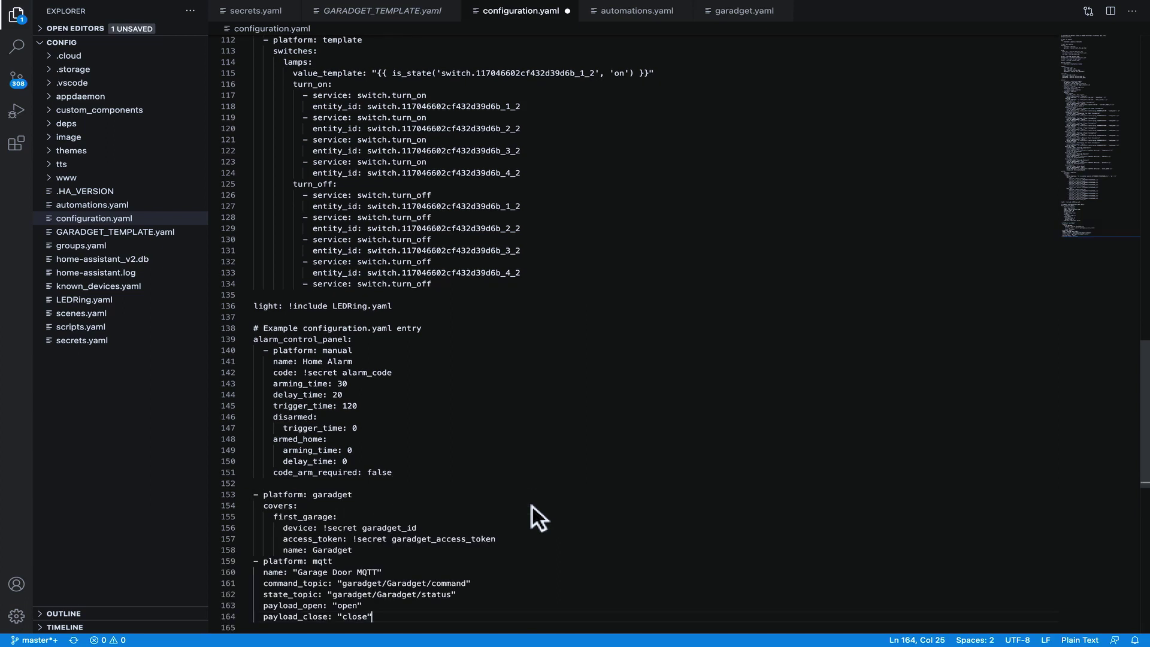
{"action": "left_click", "coordinate": [277, 484]}
{"action": "type", "text": "cover:"}
Indent the platform entries under cover: and add a blank line above the key.
{"action": "left_click", "coordinate": [252, 496]}
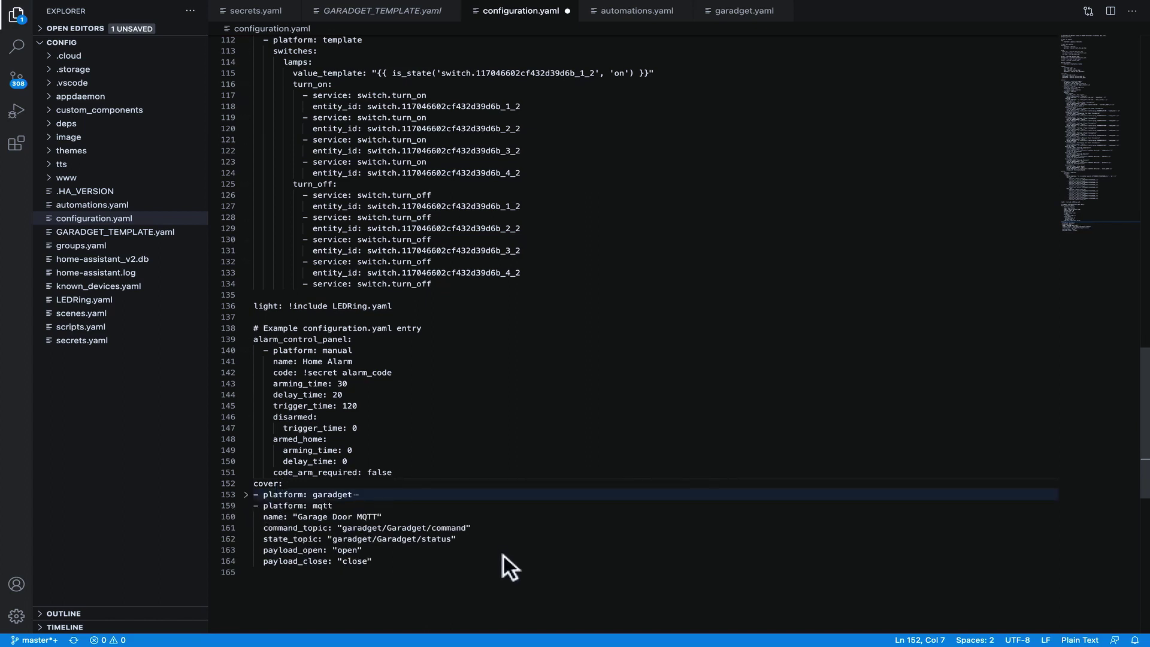
{"action": "left_click_drag", "start_coordinate": [504, 557], "coordinate": [258, 491]}
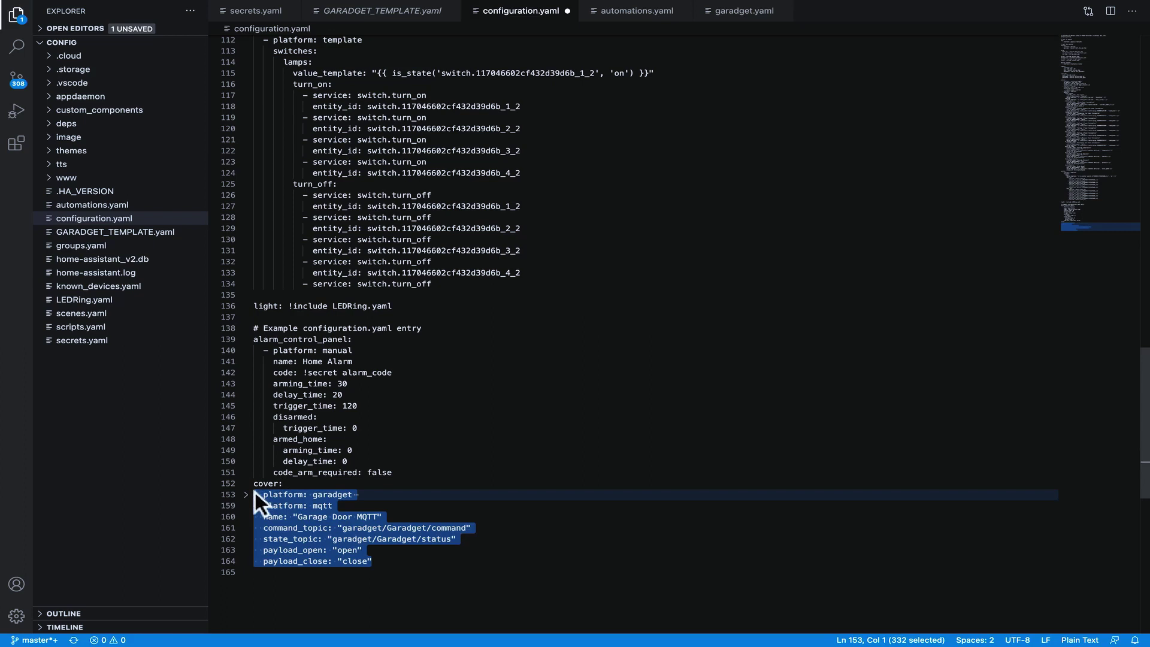
{"action": "key", "text": "Tab"}
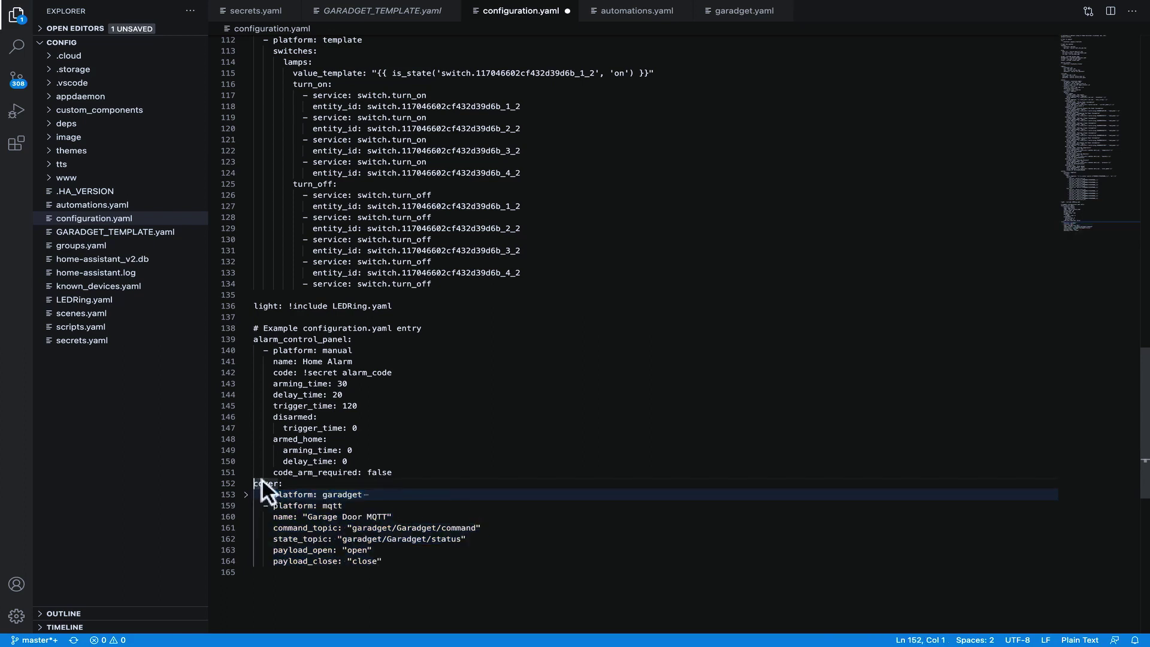
{"action": "key", "text": "Return"}
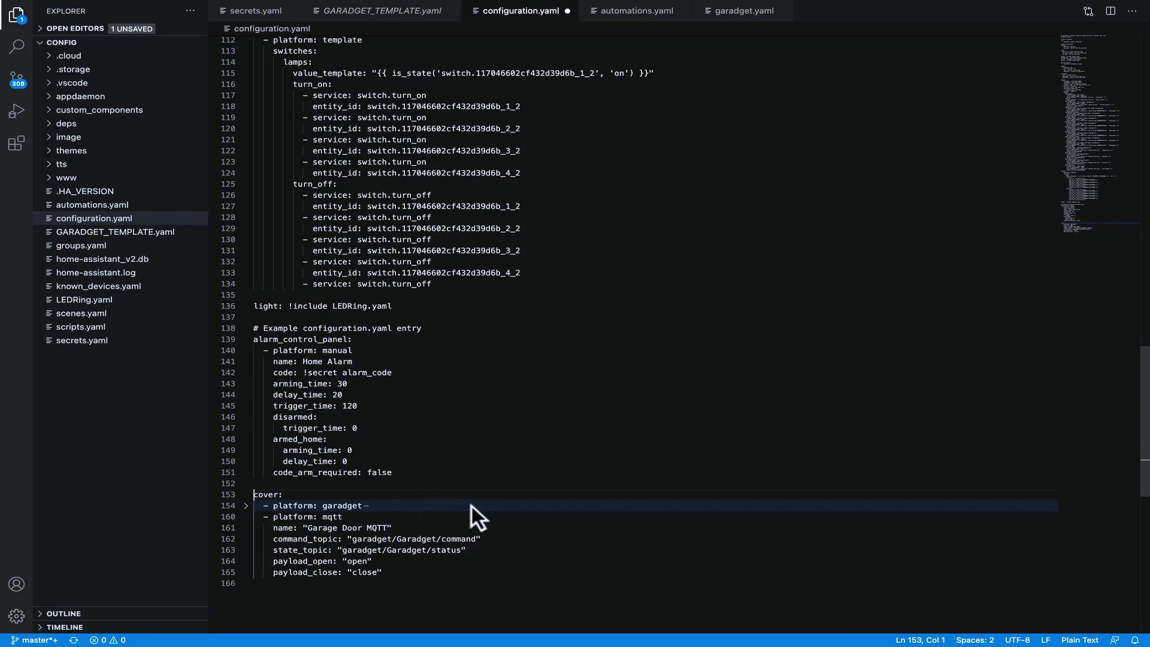
Expand the garadget platform entry and point out the garadget platform and its covers: key.
{"action": "left_click", "coordinate": [249, 507]}
{"action": "scroll", "coordinate": [568, 498], "scroll_direction": "down", "scroll_amount": 3}
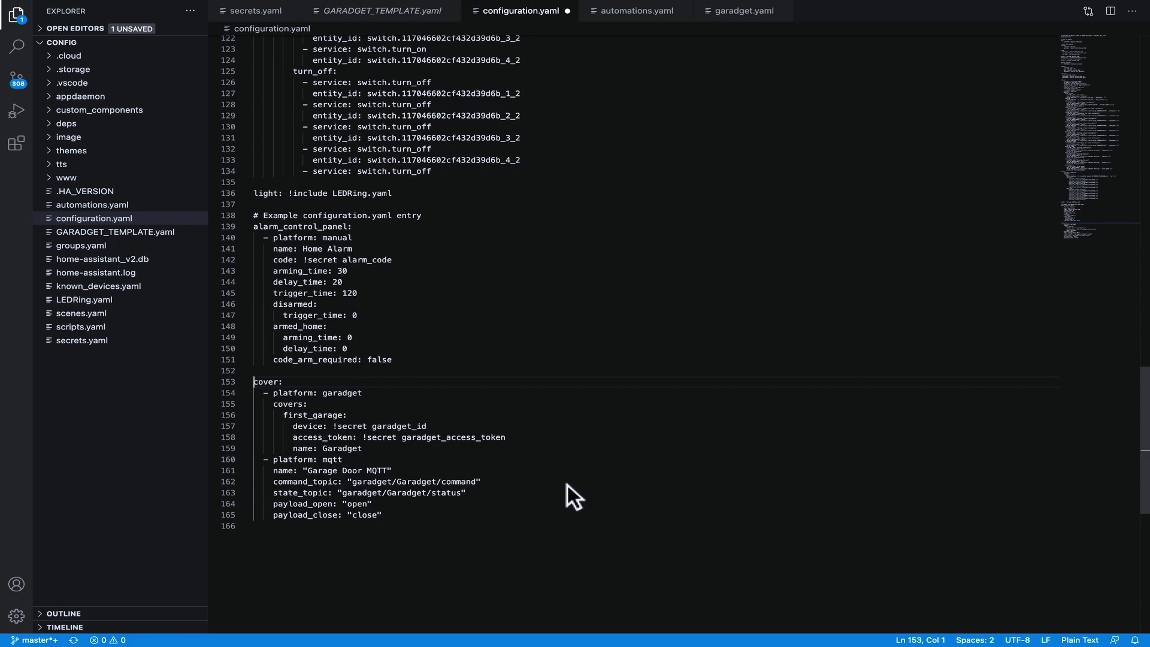
{"action": "double_click", "coordinate": [325, 394]}
{"action": "left_click", "coordinate": [366, 398], "text": "shift"}
{"action": "left_click", "coordinate": [366, 397]}
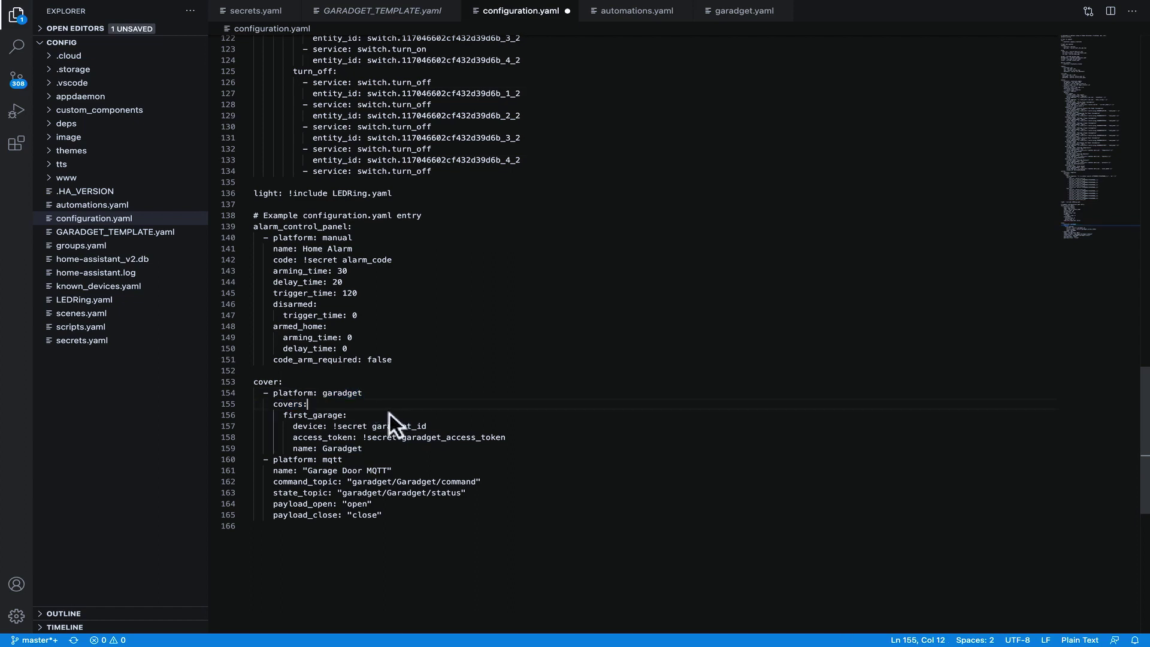
Point out the mqtt platform, the first_garage entry and its !secret garadget_id device reference.
{"action": "left_click_drag", "start_coordinate": [272, 459], "coordinate": [341, 456]}
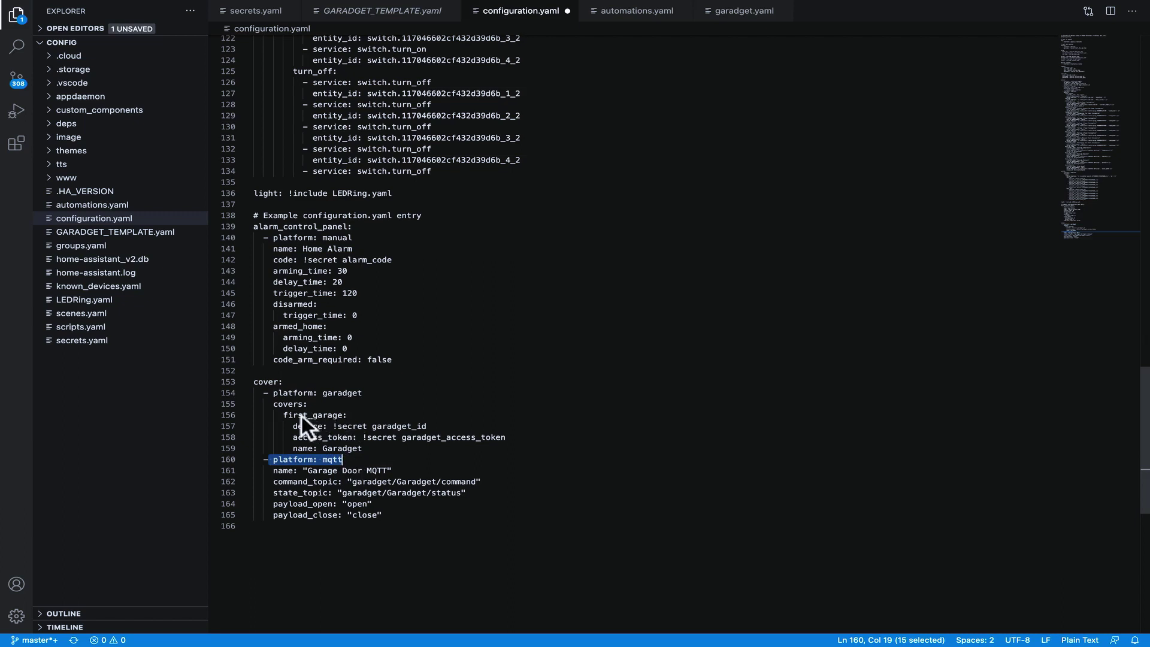
{"action": "left_click_drag", "start_coordinate": [279, 405], "coordinate": [404, 431]}
{"action": "left_click", "coordinate": [339, 416]}
{"action": "left_click", "coordinate": [442, 425]}
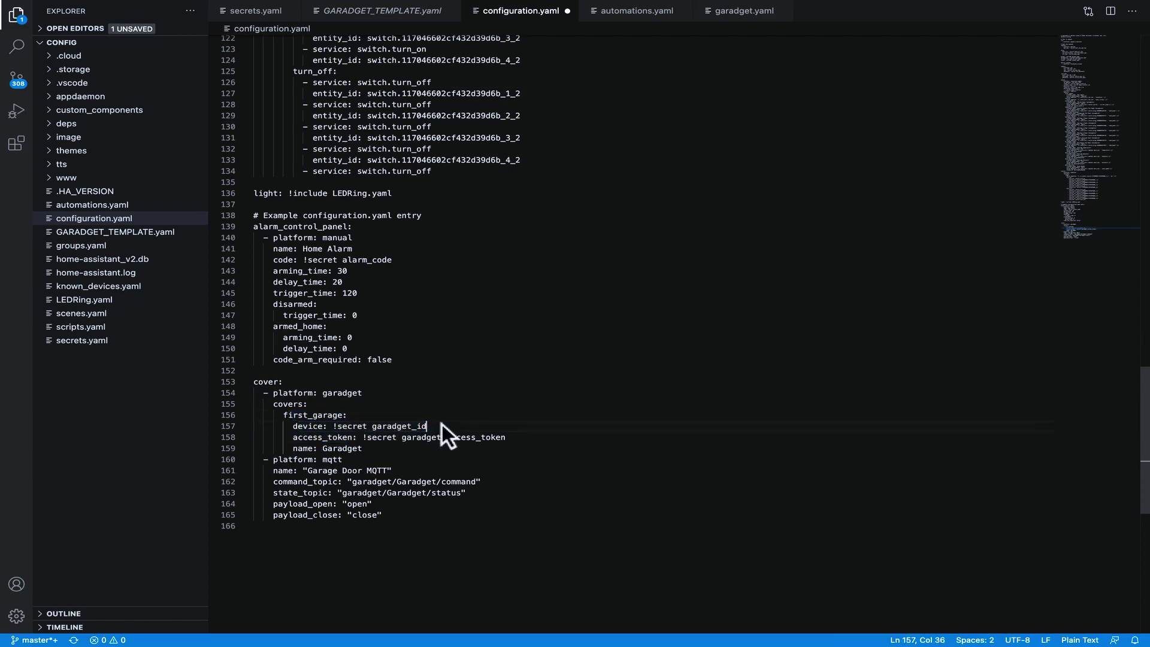
{"action": "left_click", "coordinate": [338, 423]}
{"action": "left_click_drag", "start_coordinate": [332, 425], "coordinate": [433, 425]}
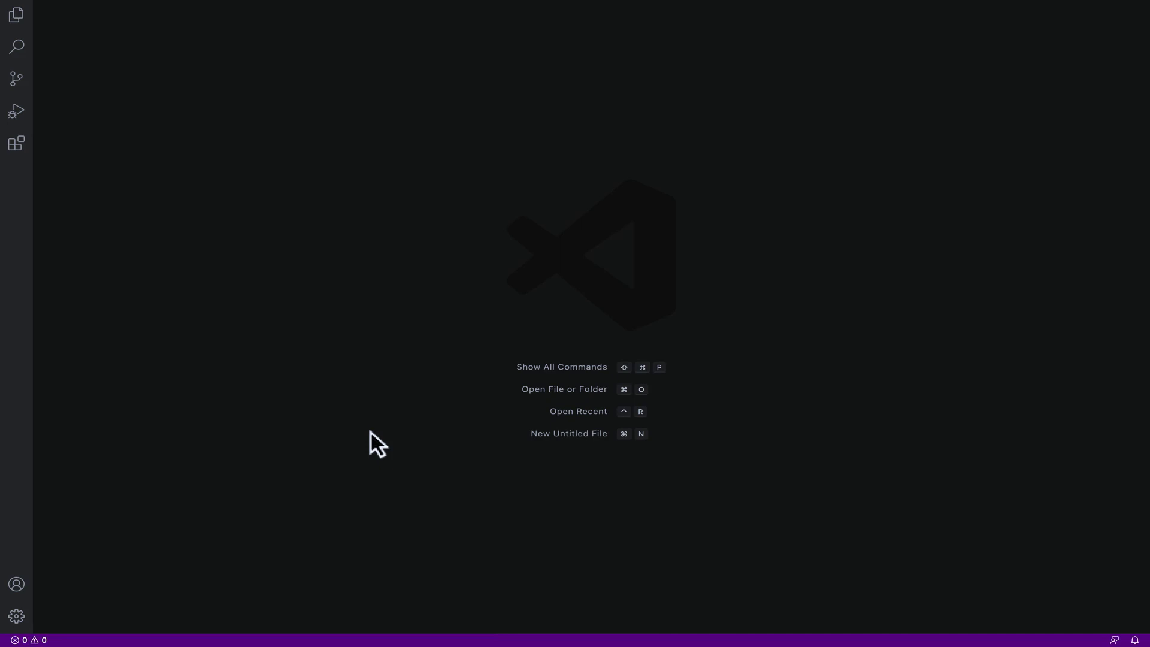
Switch to Edge and load garadget.com in a new tab.
{"action": "key", "text": "ctrl+Right"}
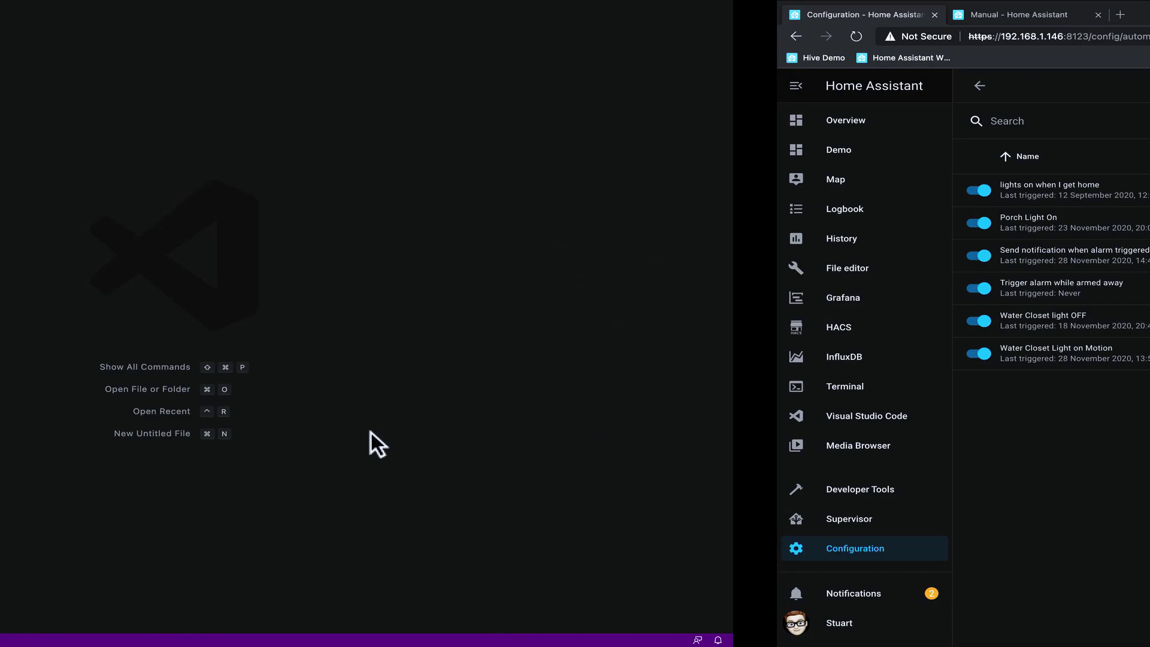
{"action": "key", "text": "super+t"}
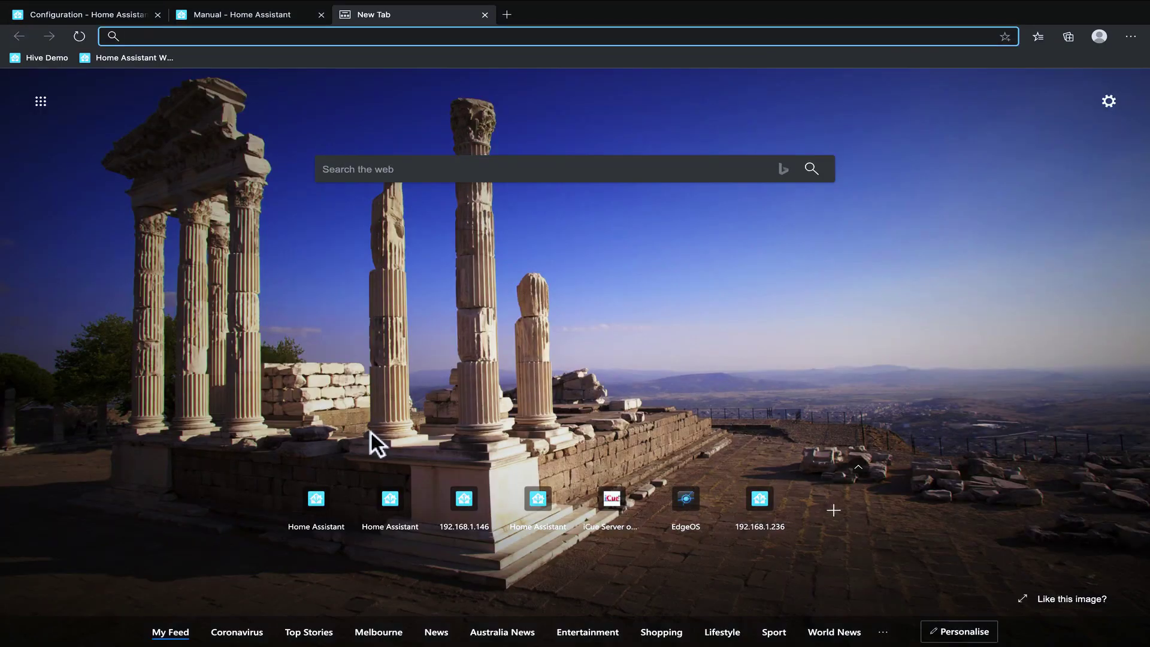
{"action": "type", "text": "gar"}
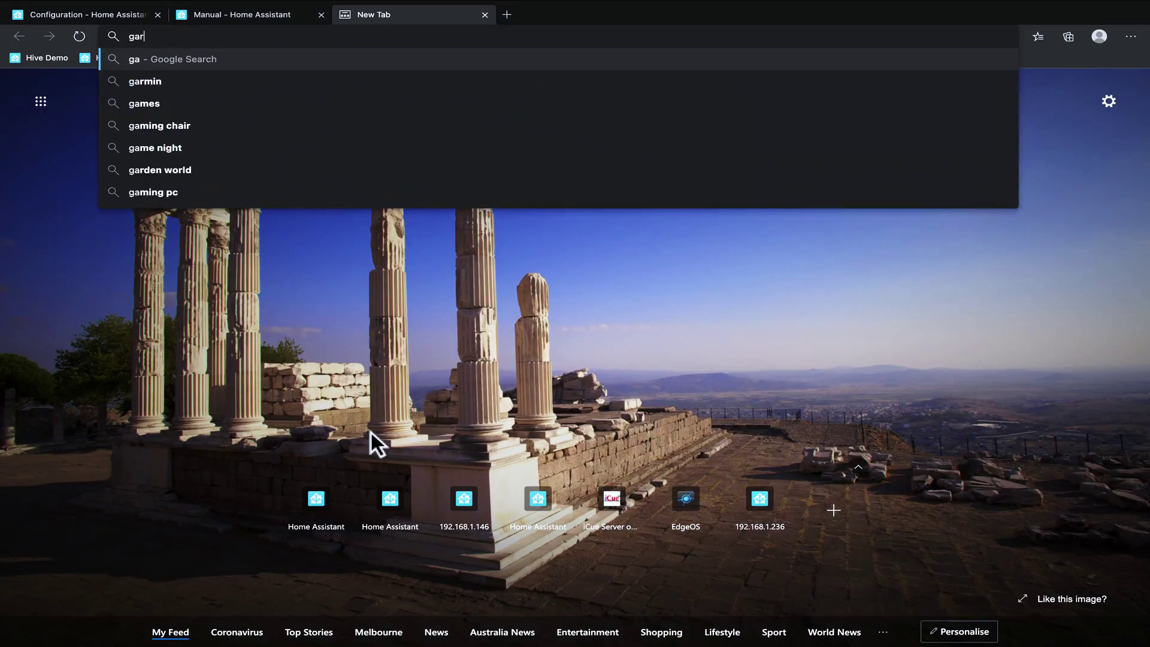
{"action": "type", "text": "adget.com"}
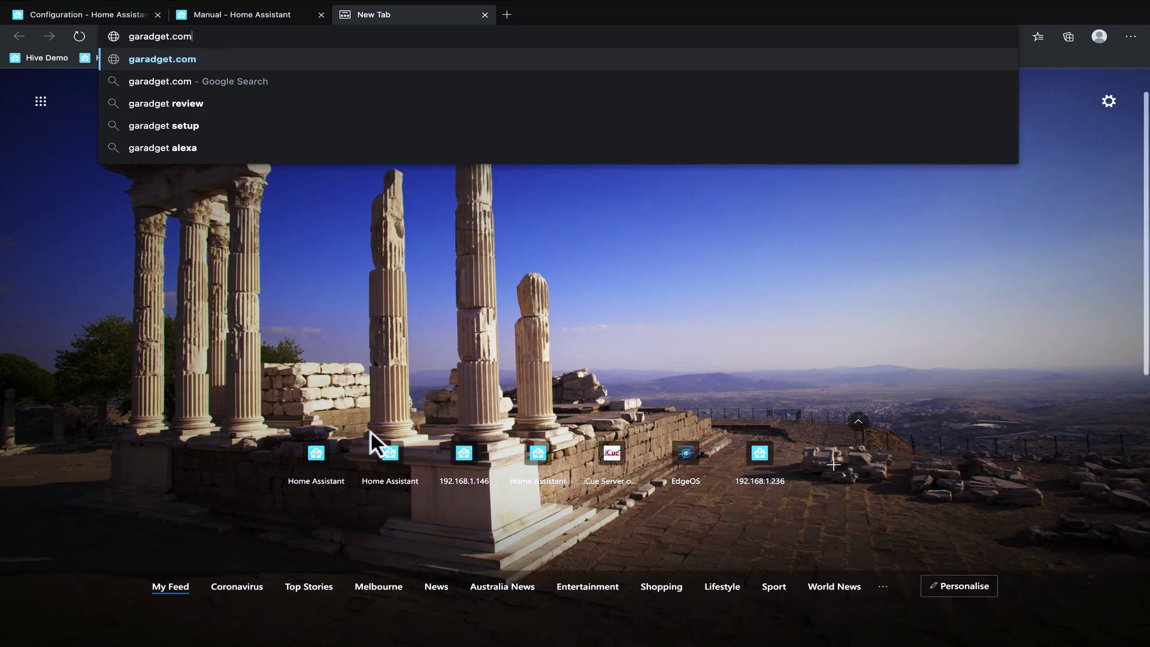
{"action": "key", "text": "Return"}
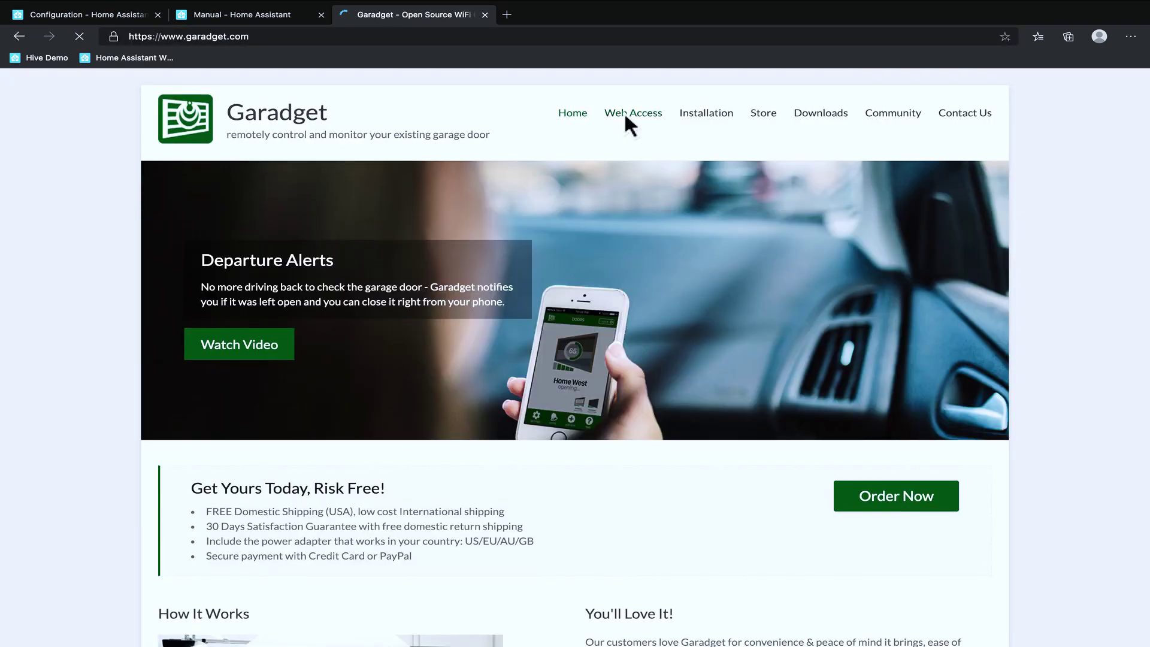
Go to Garadget Web Access and log in with the saved account.
{"action": "left_click", "coordinate": [627, 112]}
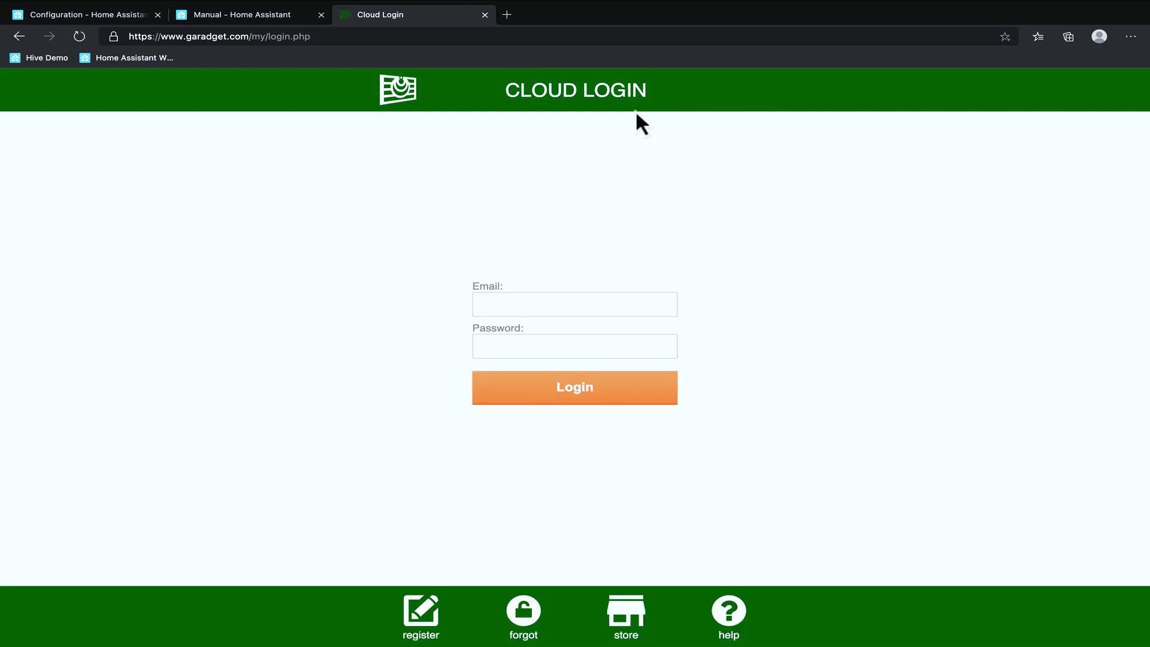
{"action": "left_click", "coordinate": [580, 299]}
{"action": "left_click", "coordinate": [585, 335]}
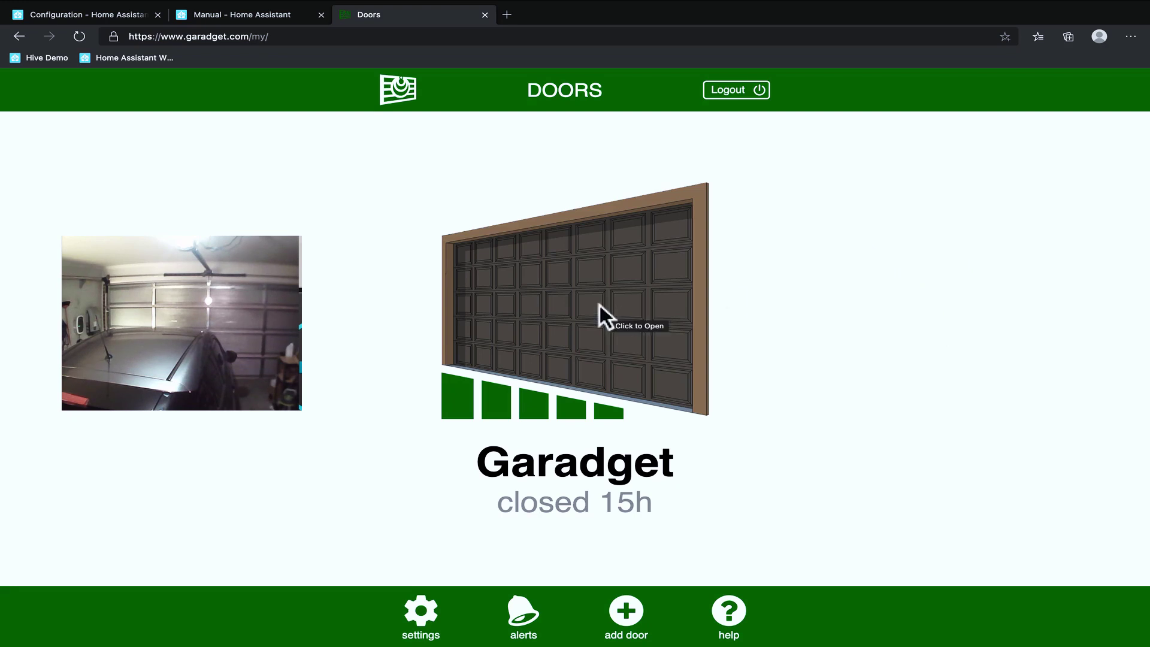
Open the Garadget door from the Doors page, then close it fully again.
{"action": "left_click", "coordinate": [565, 301]}
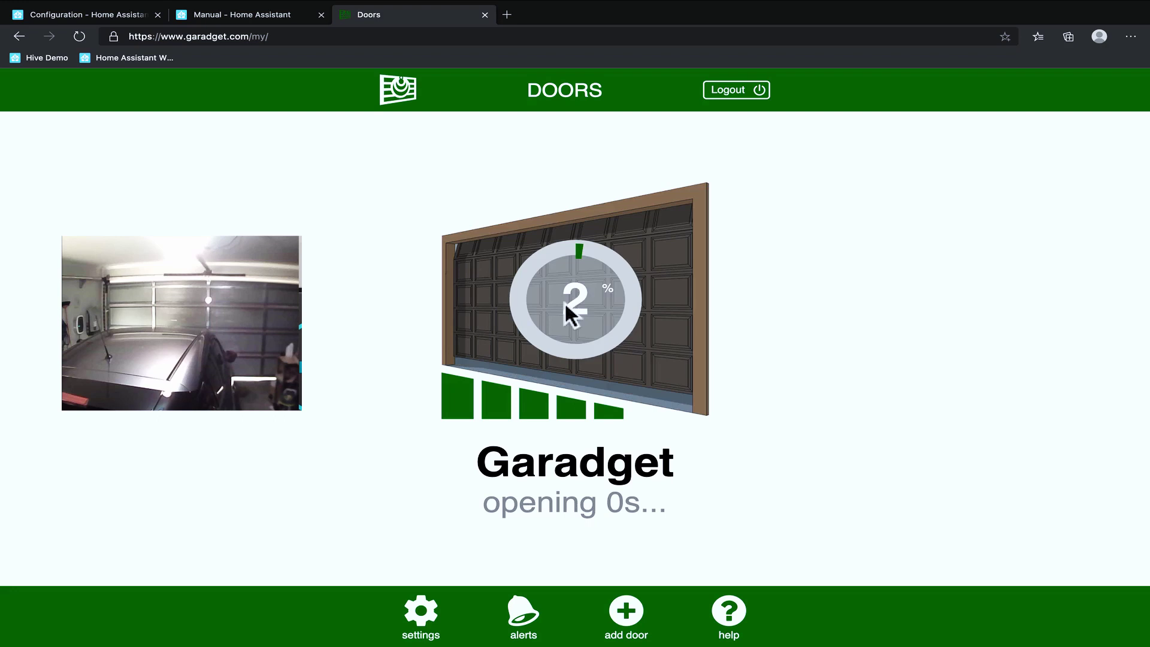
{"action": "left_click", "coordinate": [591, 304]}
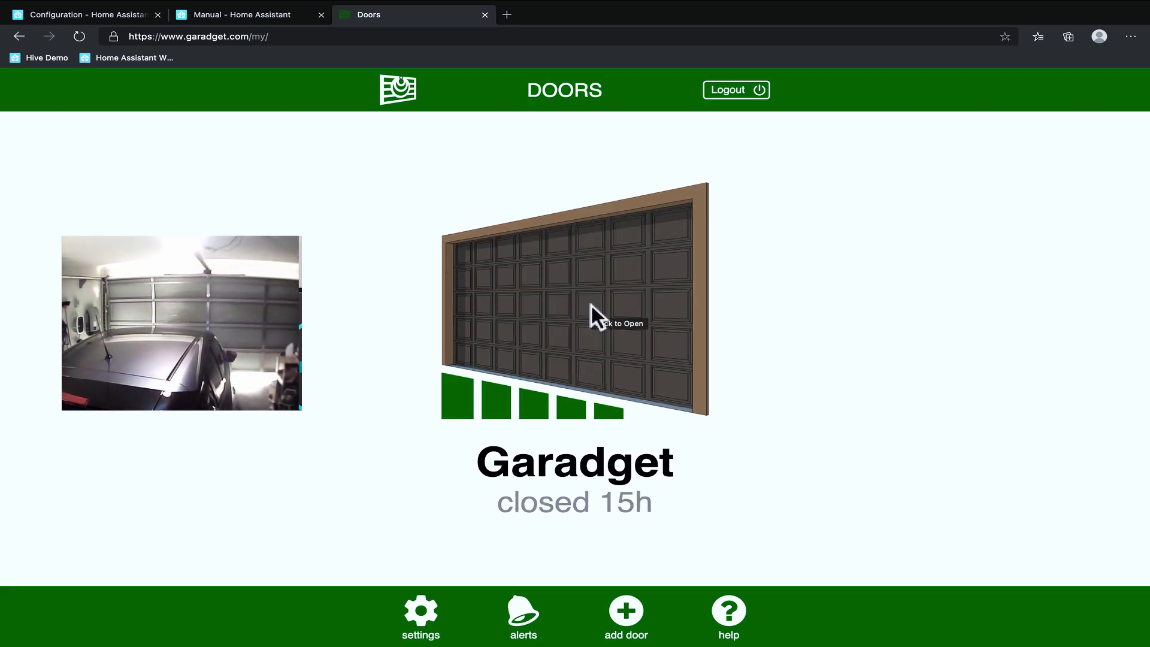
{"action": "left_click", "coordinate": [590, 304]}
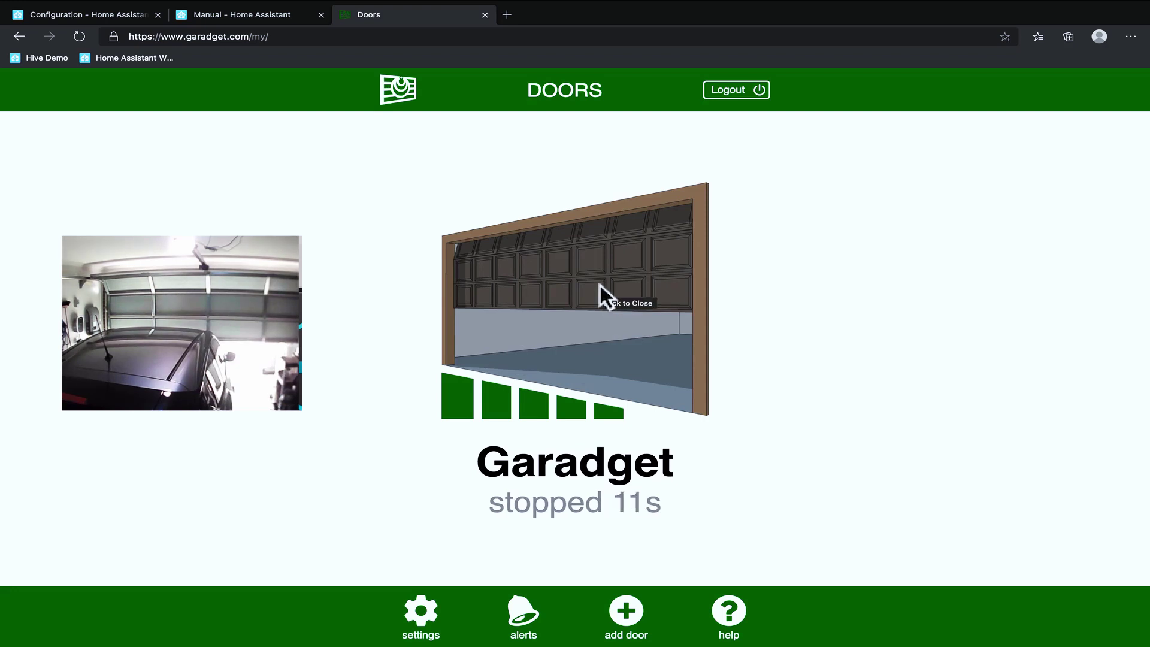
{"action": "left_click", "coordinate": [601, 285]}
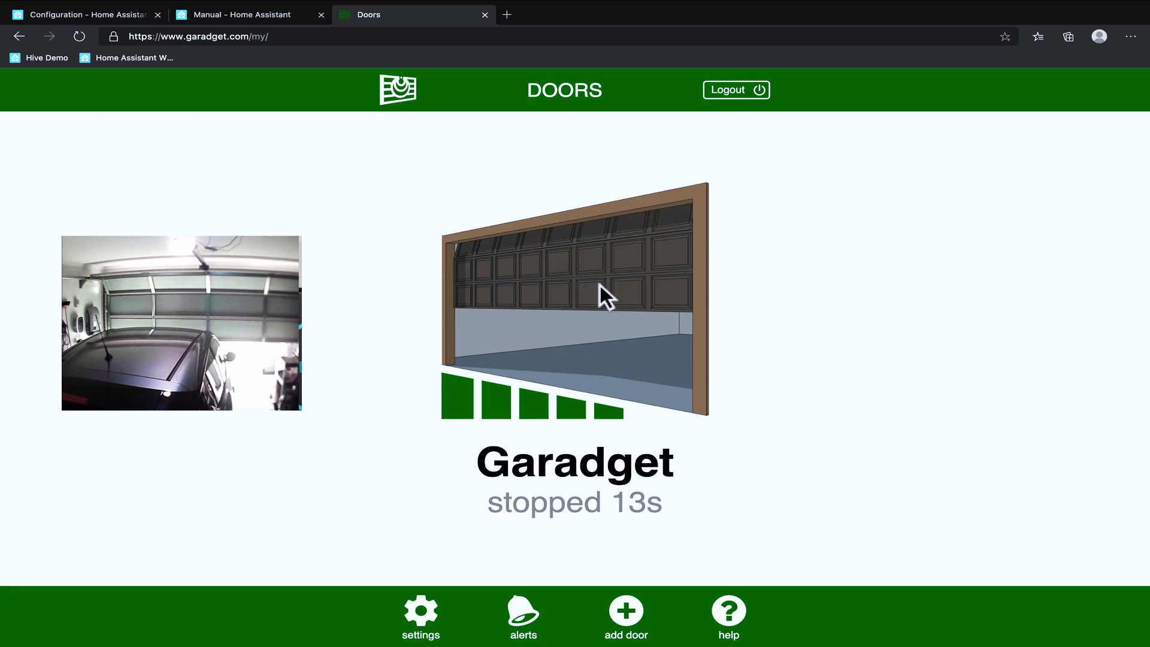
{"action": "left_click", "coordinate": [601, 285]}
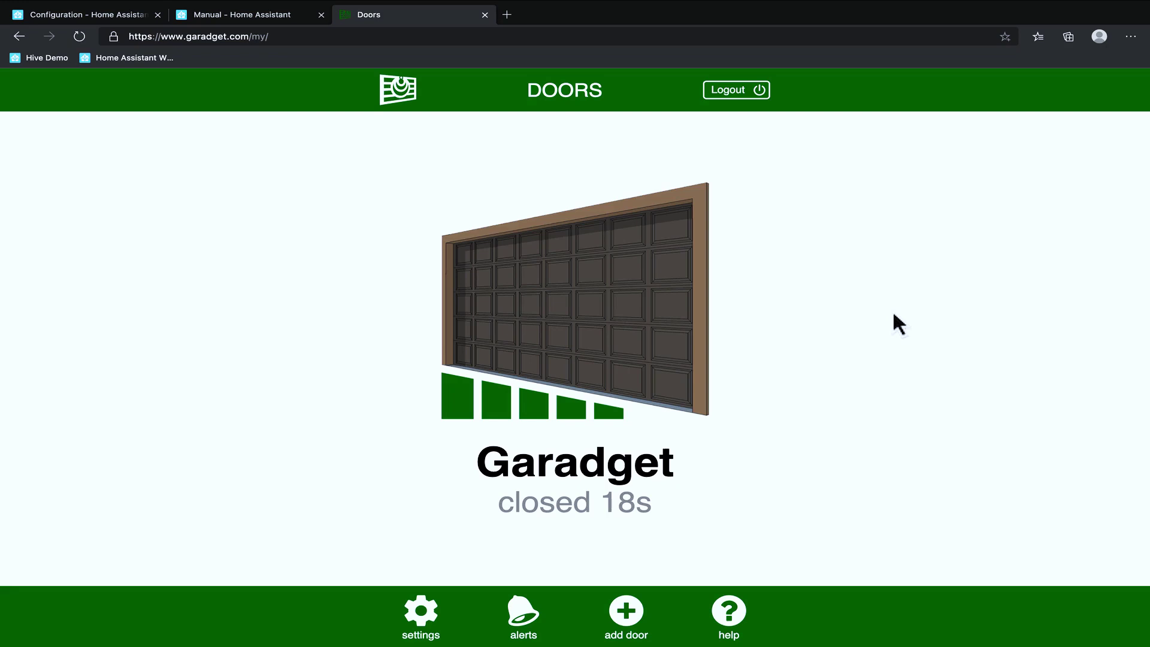
In DevTools Network requests, select the access_token in a doorStatus request URL.
{"action": "key", "text": "F12"}
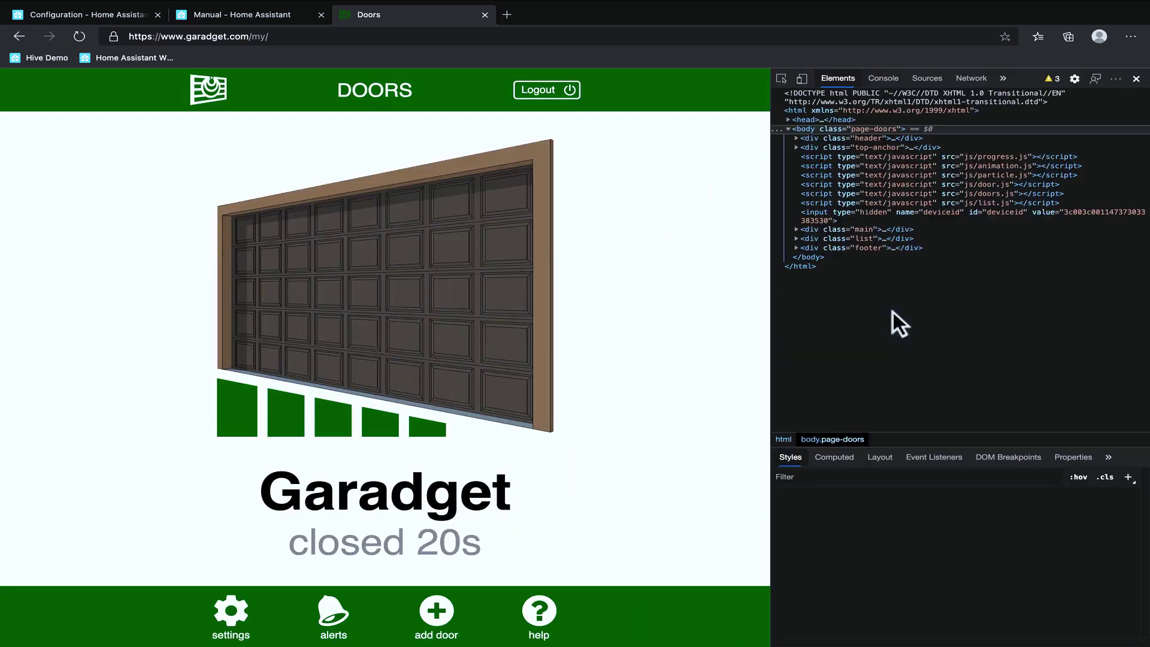
{"action": "left_click", "coordinate": [892, 82]}
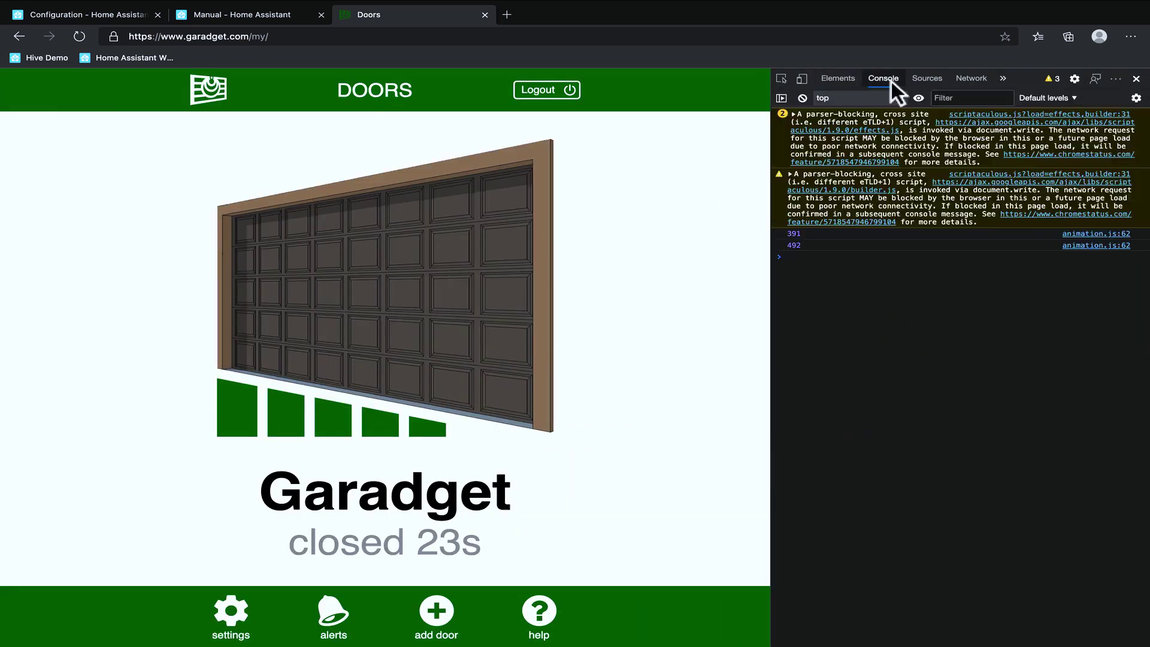
{"action": "left_click", "coordinate": [981, 79]}
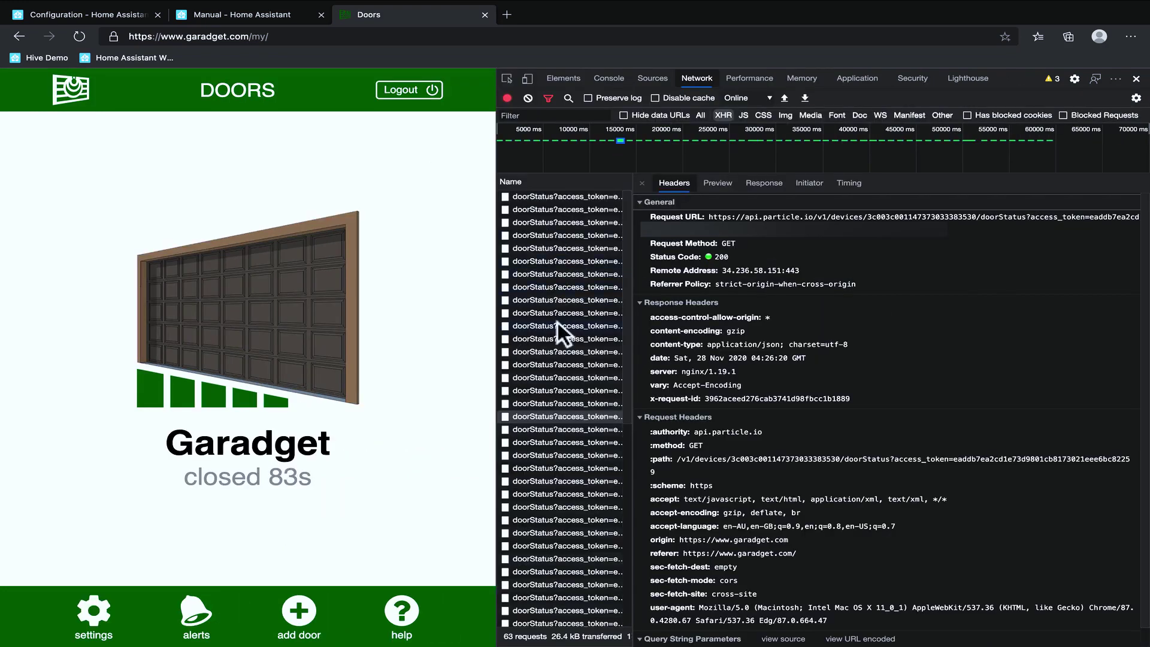
{"action": "left_click", "coordinate": [558, 323]}
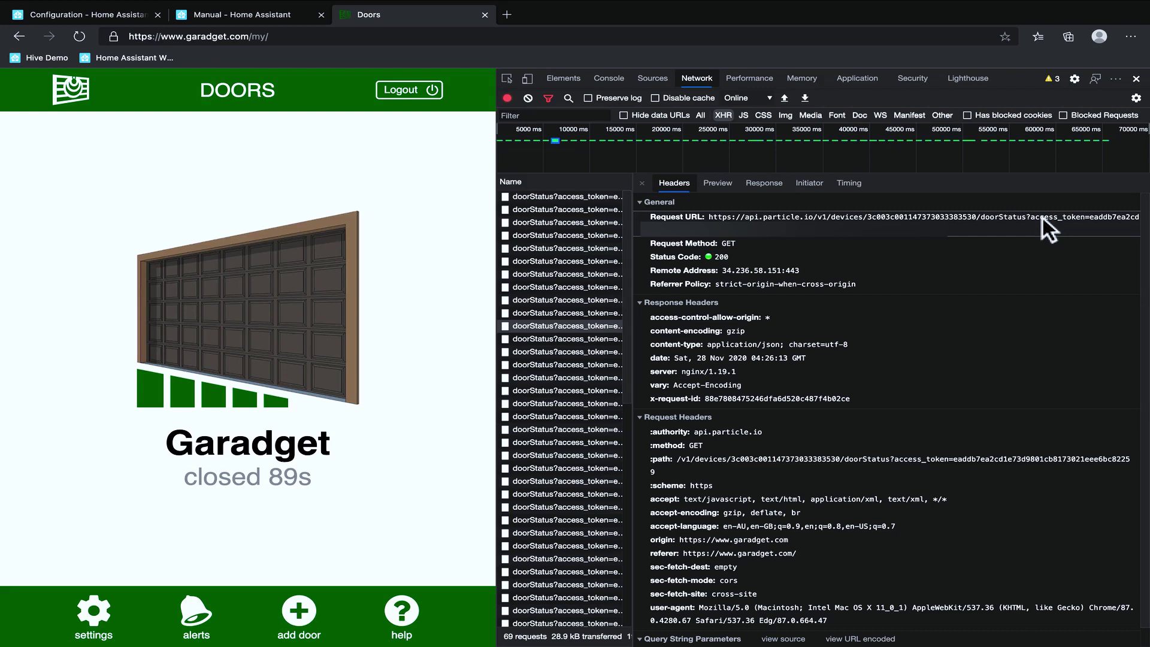
{"action": "double_click", "coordinate": [1103, 220]}
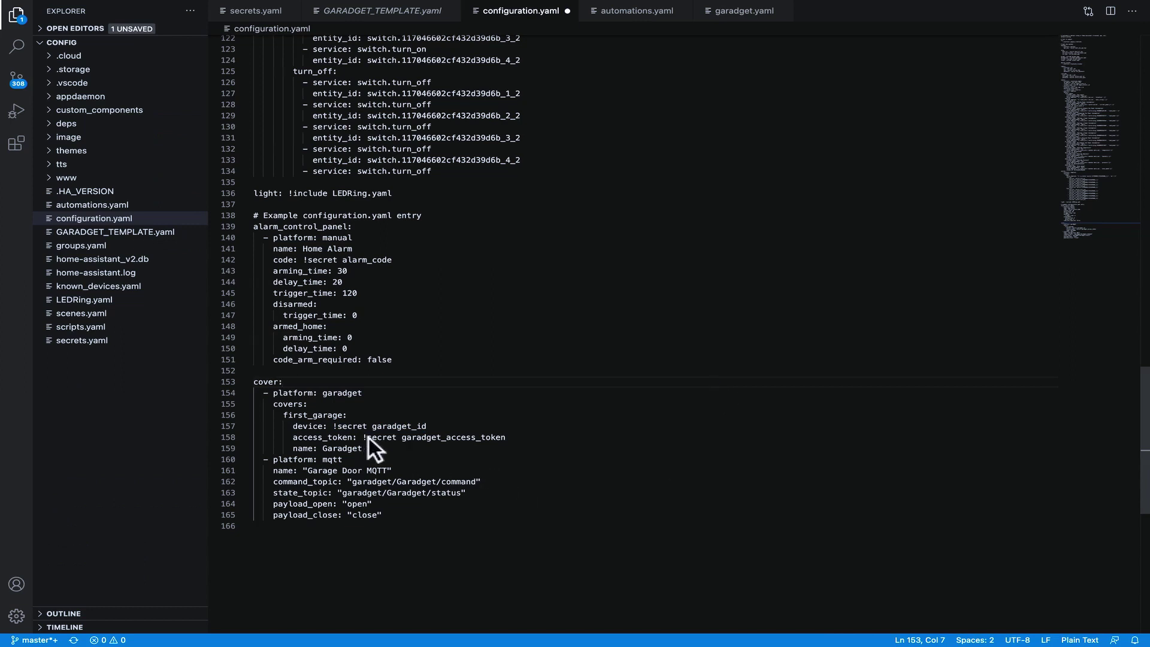
{"action": "left_click_drag", "start_coordinate": [372, 438], "coordinate": [480, 438]}
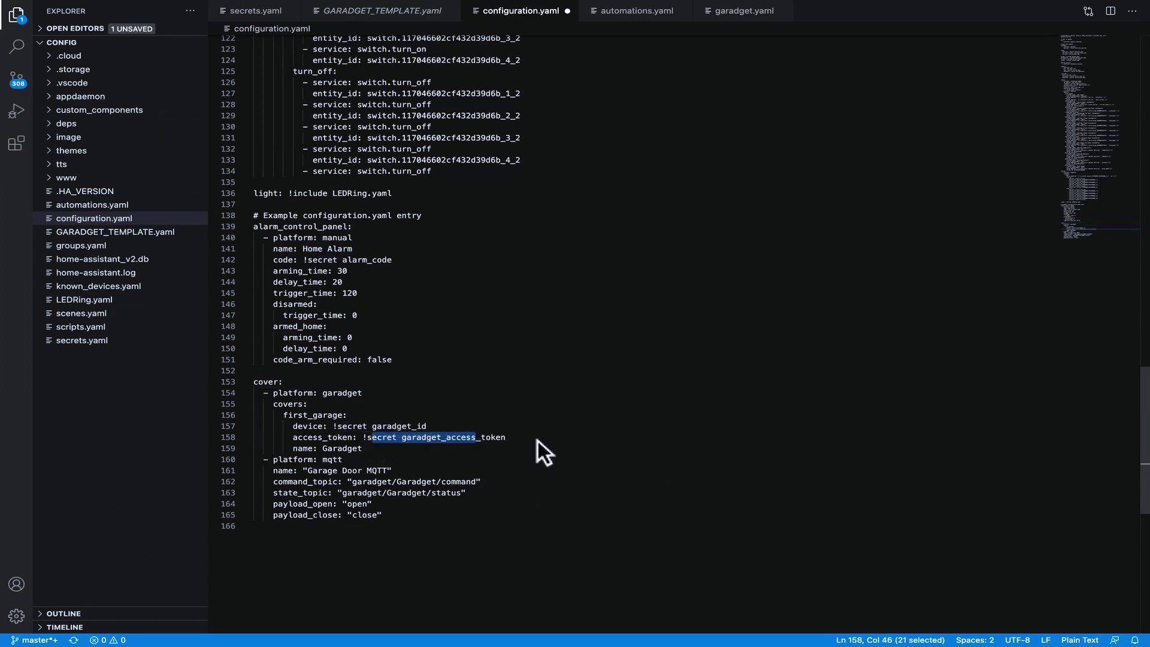
{"action": "left_click", "coordinate": [492, 444]}
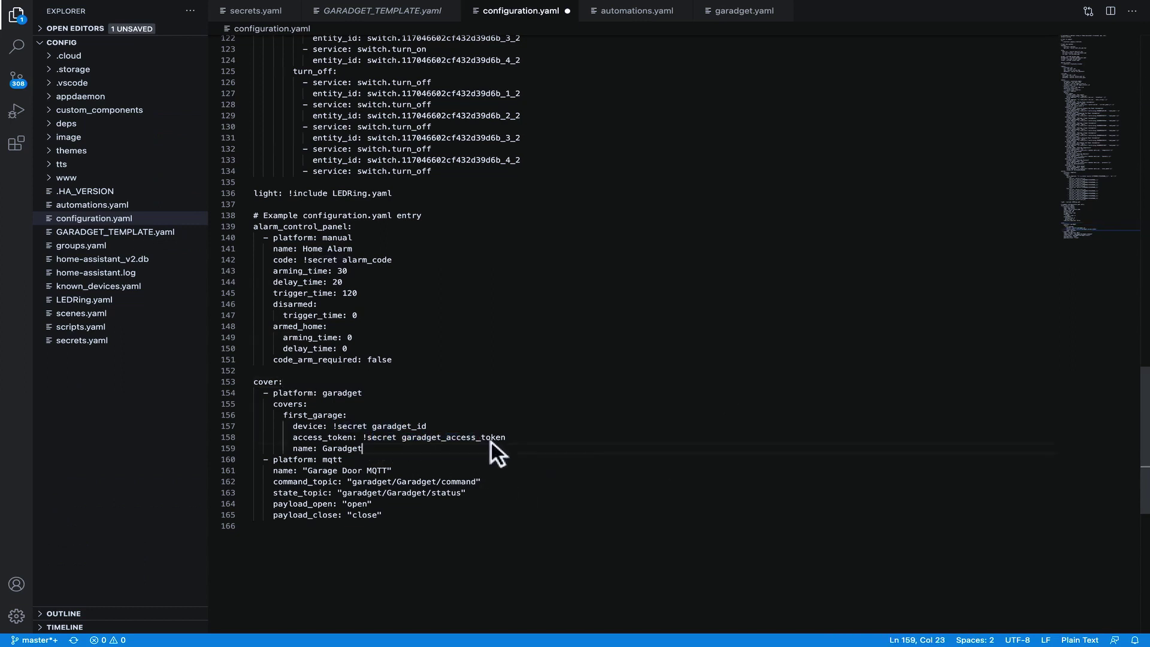
{"action": "left_click", "coordinate": [353, 449]}
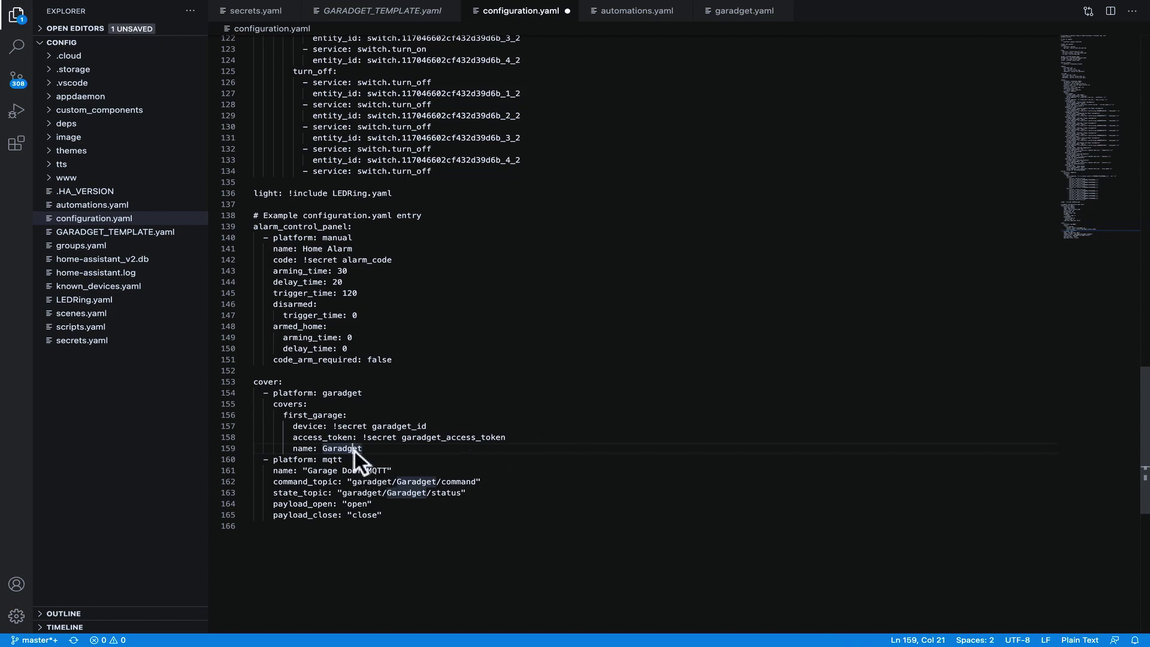
{"action": "left_click_drag", "start_coordinate": [368, 450], "coordinate": [295, 450]}
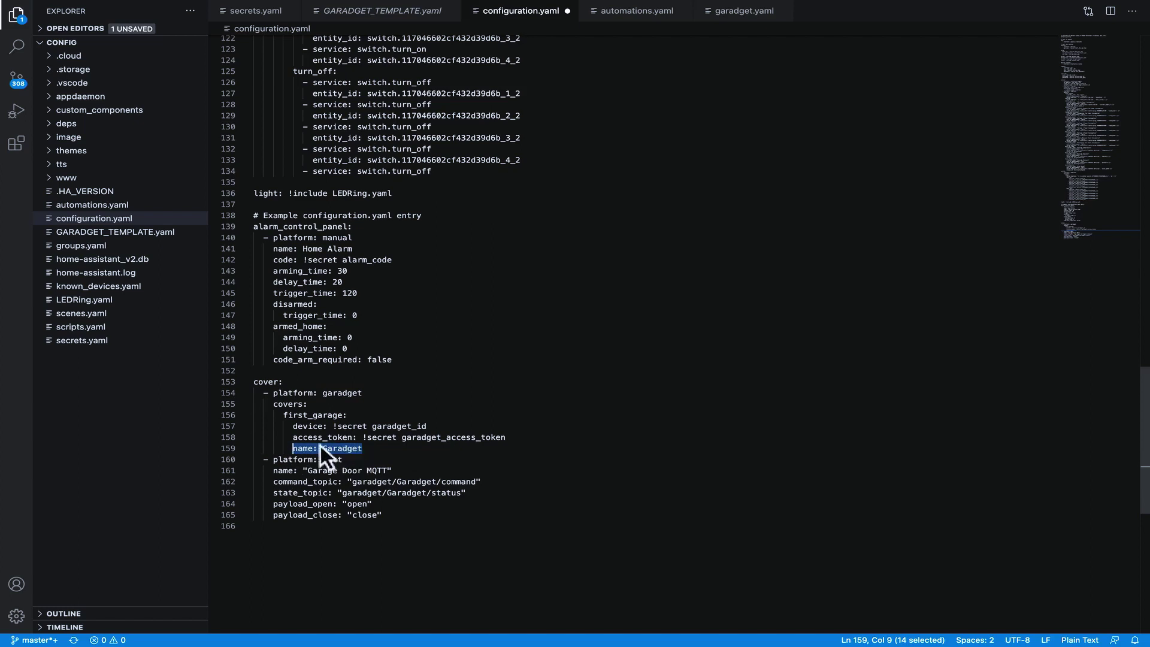
{"action": "left_click", "coordinate": [324, 448]}
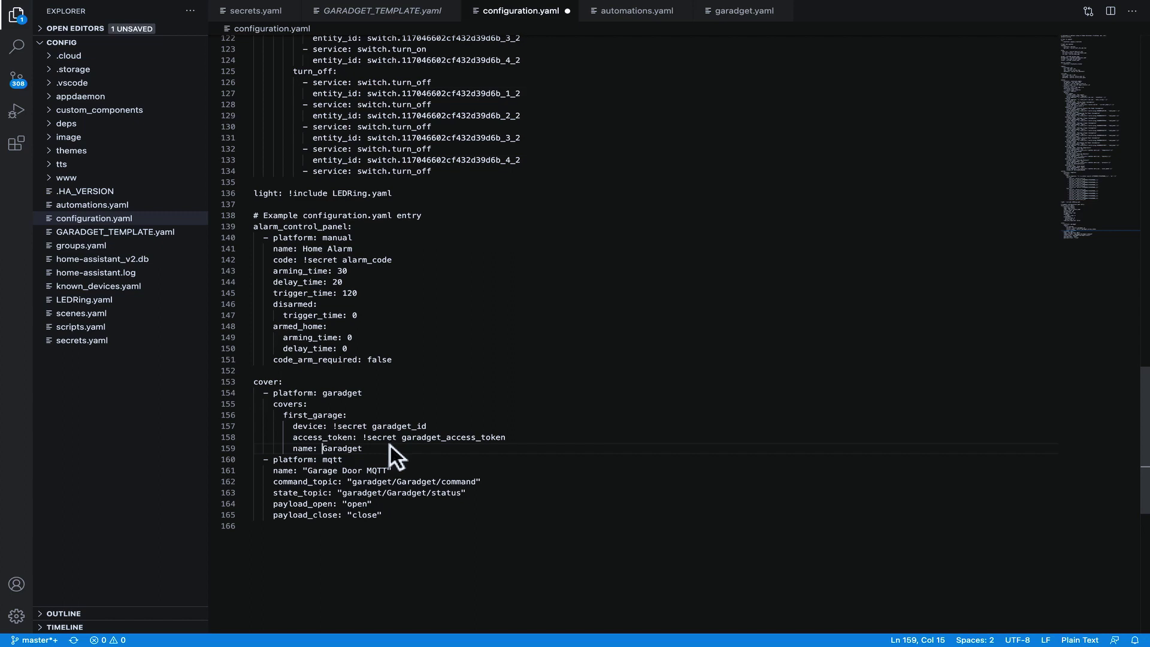
{"action": "double_click", "coordinate": [348, 459]}
{"action": "left_click", "coordinate": [388, 466]}
{"action": "left_click", "coordinate": [312, 470]}
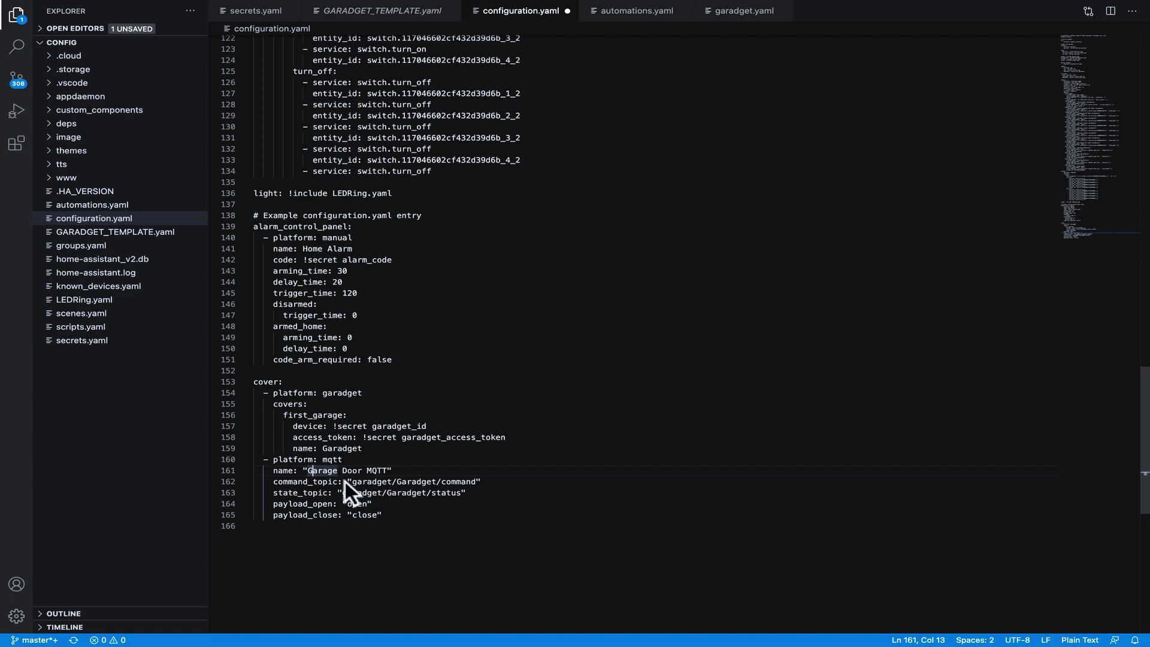
Point out the MQTT cover's command_topic, state_topic, payload_open and payload_close settings.
{"action": "left_click_drag", "start_coordinate": [278, 483], "coordinate": [328, 482]}
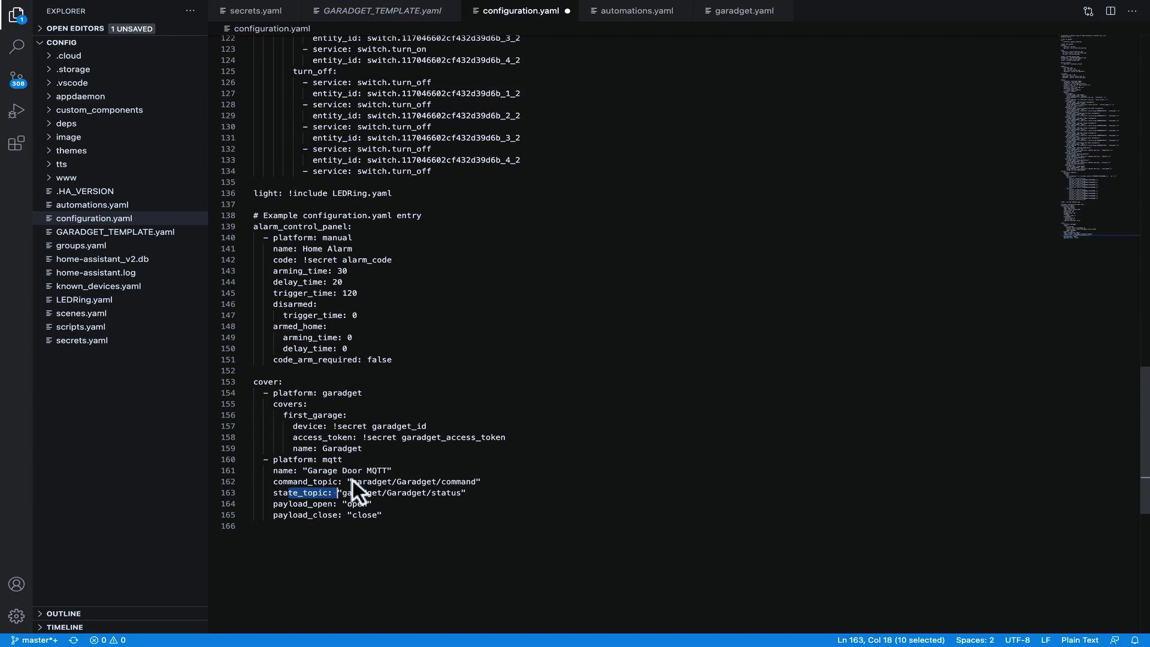
{"action": "left_click_drag", "start_coordinate": [353, 480], "coordinate": [473, 481]}
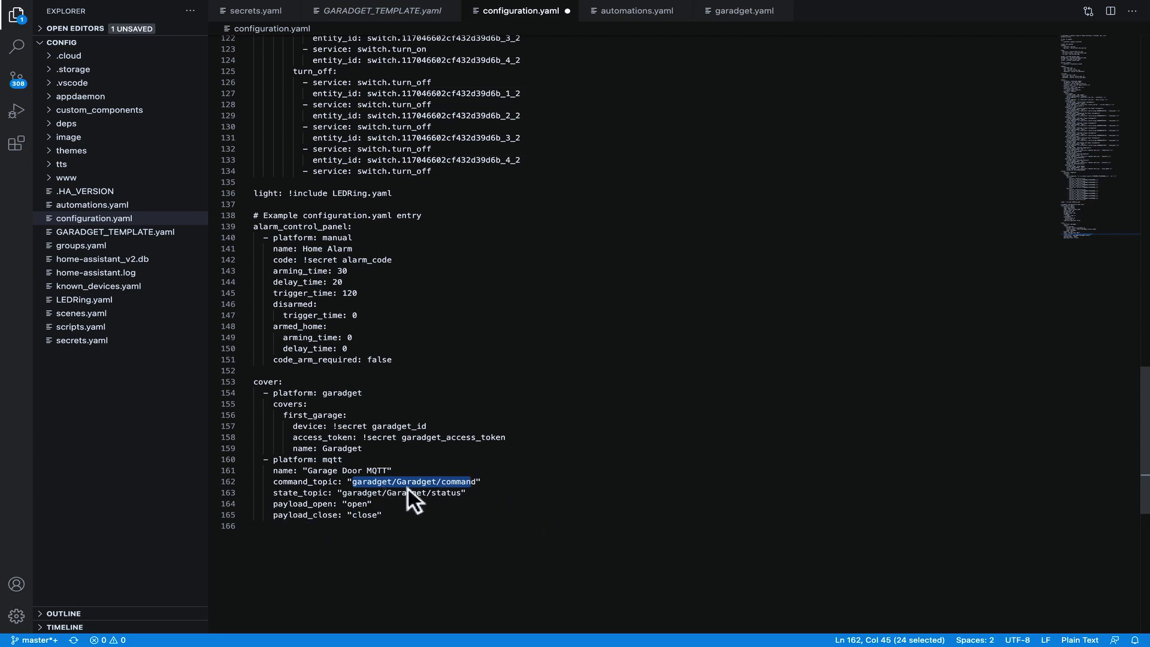
{"action": "left_click_drag", "start_coordinate": [317, 493], "coordinate": [467, 493]}
{"action": "left_click", "coordinate": [386, 493]}
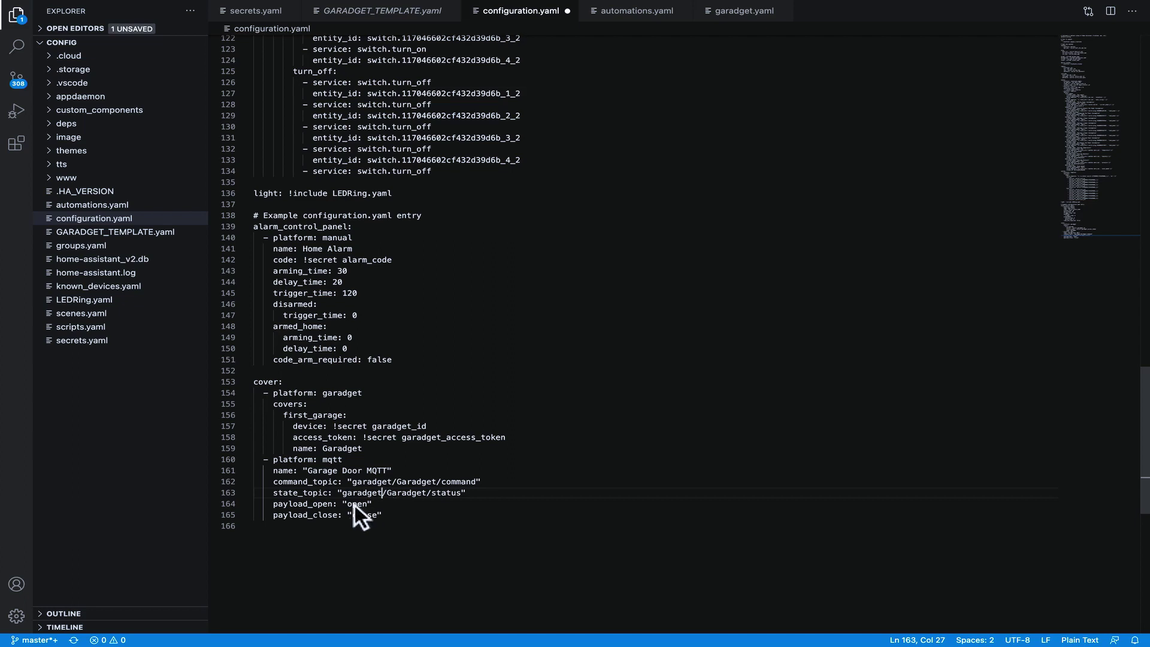
{"action": "left_click_drag", "start_coordinate": [281, 503], "coordinate": [356, 503]}
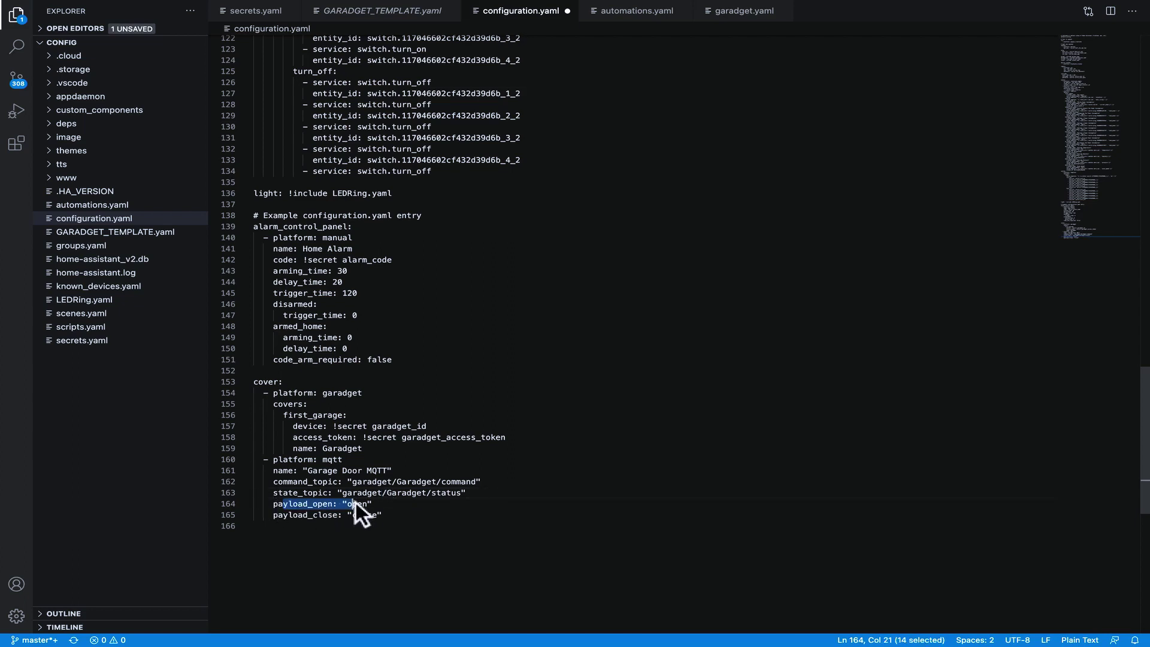
{"action": "left_click", "coordinate": [393, 502]}
{"action": "double_click", "coordinate": [350, 504]}
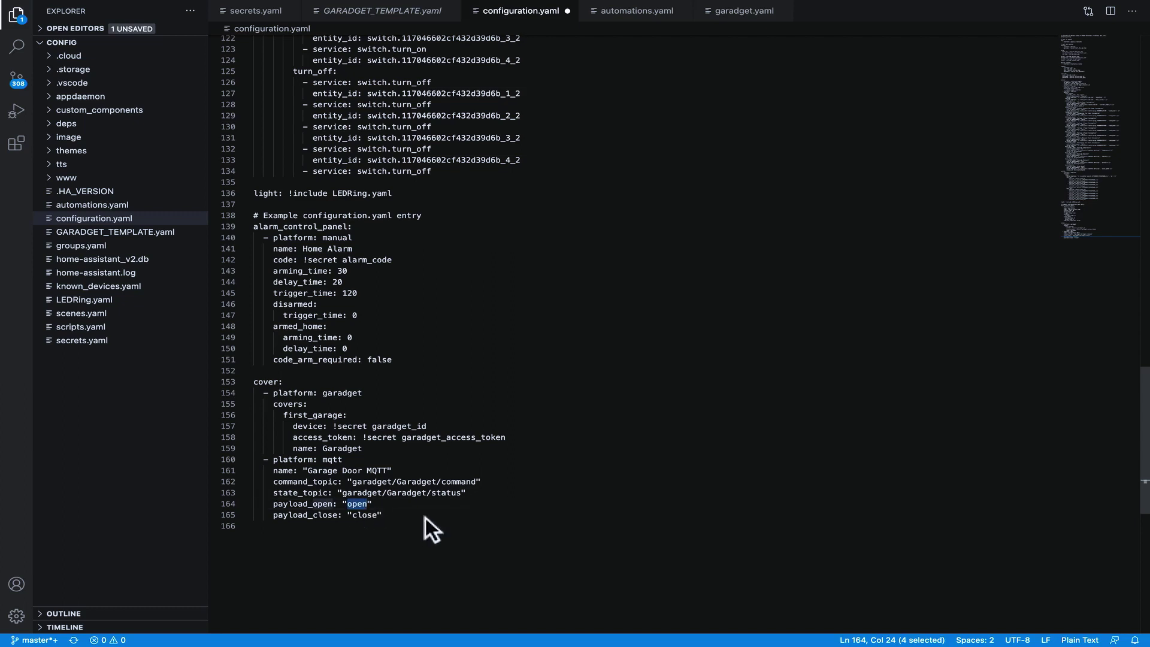
{"action": "left_click_drag", "start_coordinate": [302, 514], "coordinate": [394, 518]}
{"action": "left_click", "coordinate": [398, 516]}
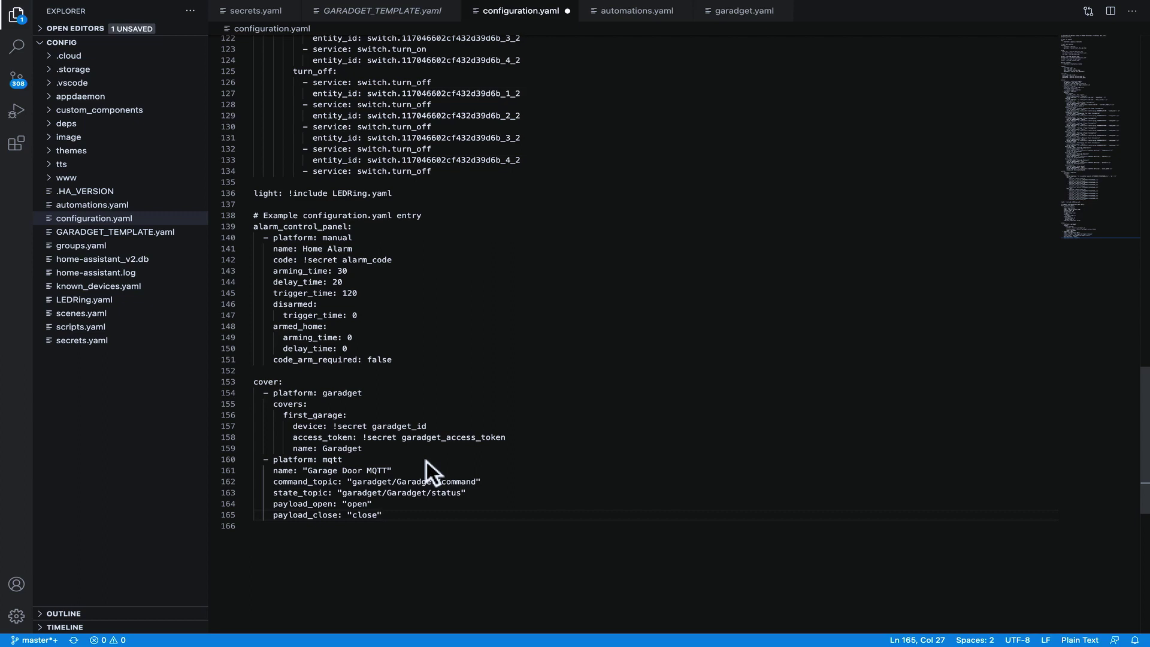
Save configuration.yaml and switch to Home Assistant in the browser.
{"action": "left_click", "coordinate": [628, 428]}
{"action": "key", "text": "ctrl+s"}
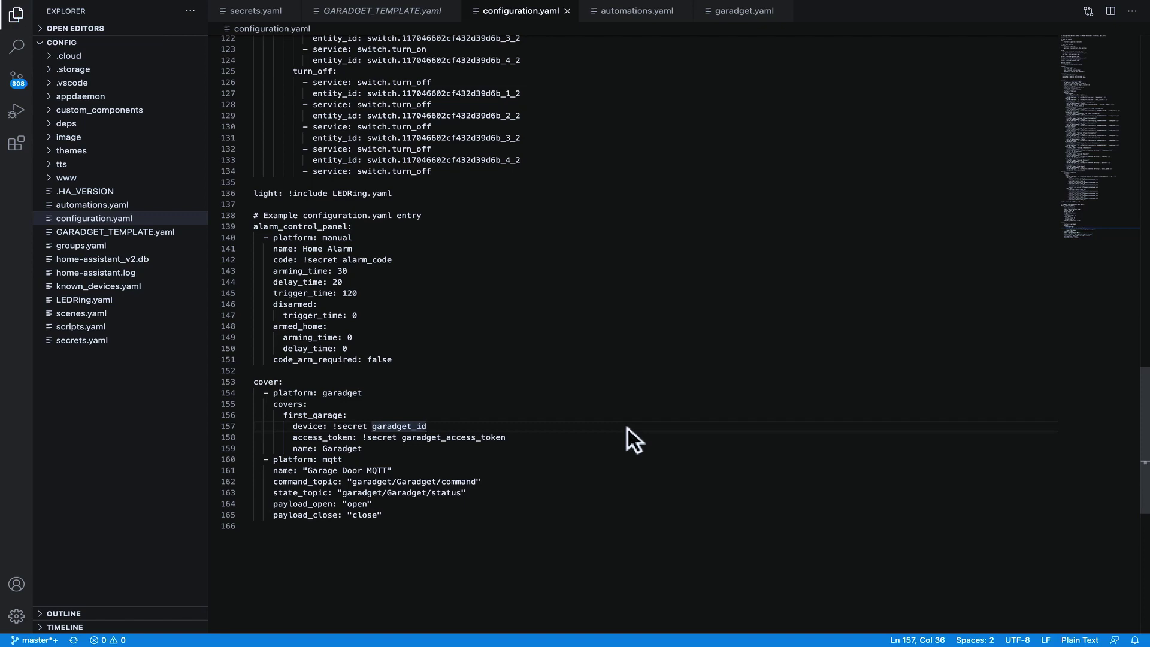
{"action": "key", "text": "super+Tab"}
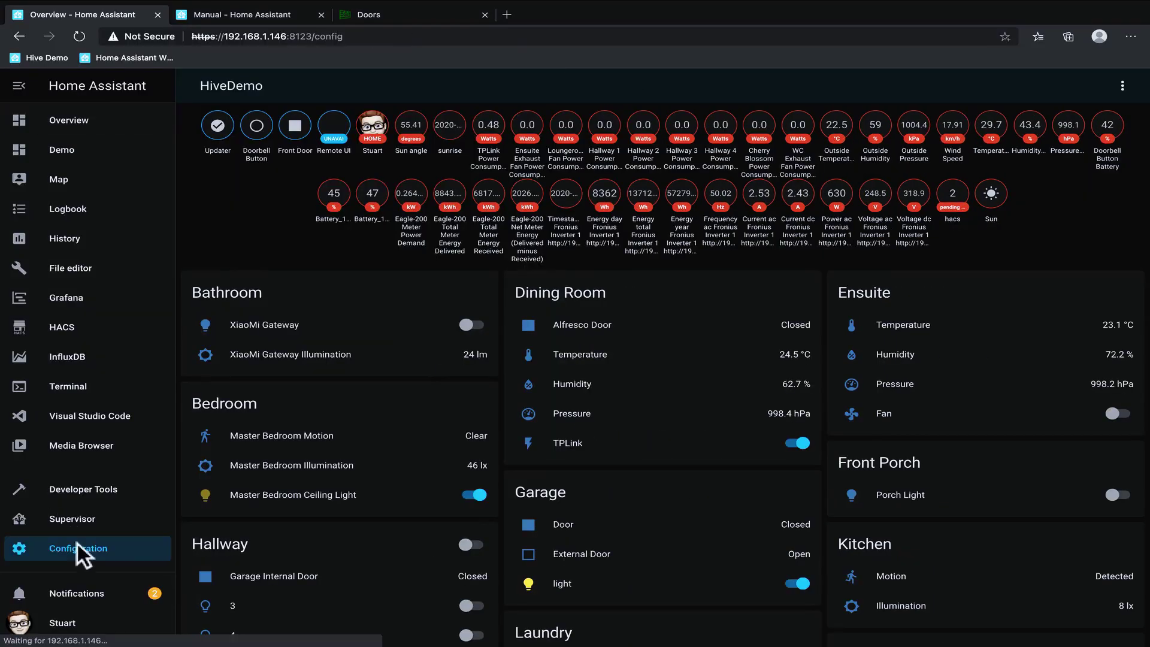
Run Check Configuration from Home Assistant's Server Controls page.
{"action": "left_click", "coordinate": [78, 544]}
{"action": "scroll", "coordinate": [707, 417], "scroll_direction": "down", "scroll_amount": 3}
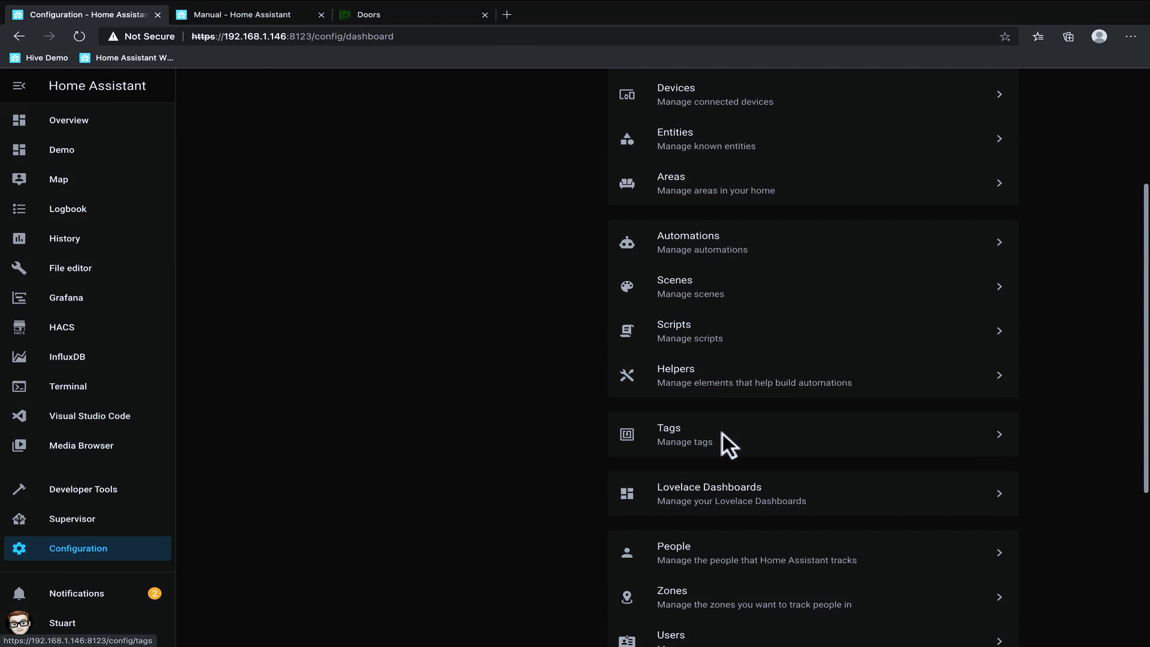
{"action": "scroll", "coordinate": [755, 539], "scroll_direction": "down", "scroll_amount": 3}
{"action": "left_click", "coordinate": [744, 553]}
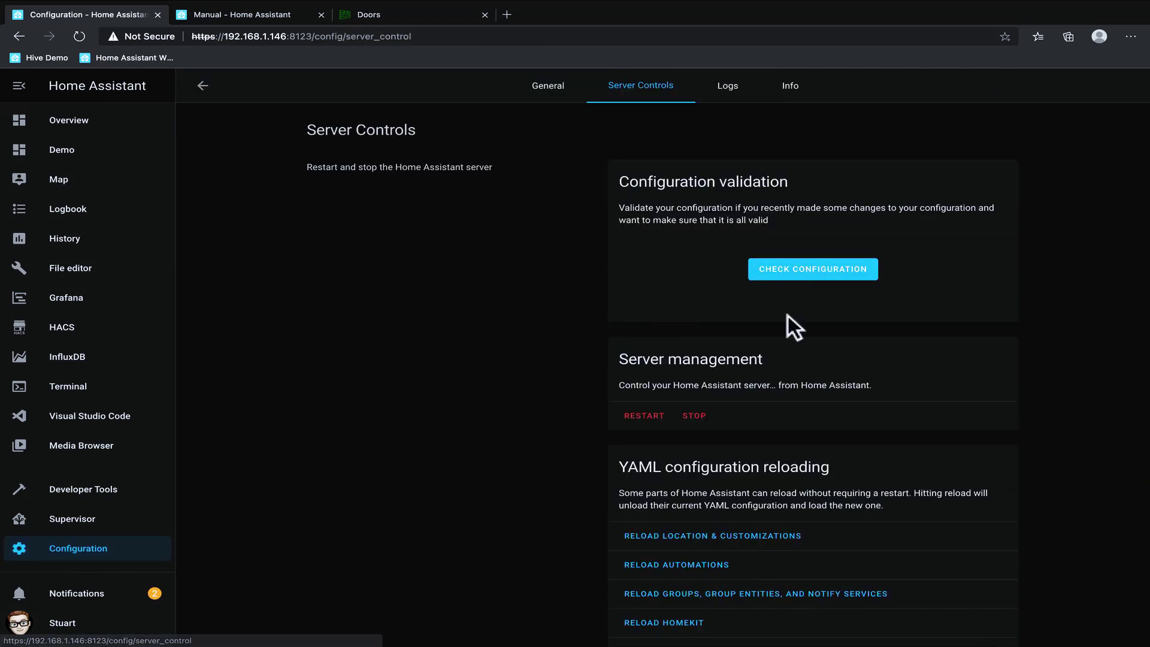
{"action": "left_click", "coordinate": [811, 267]}
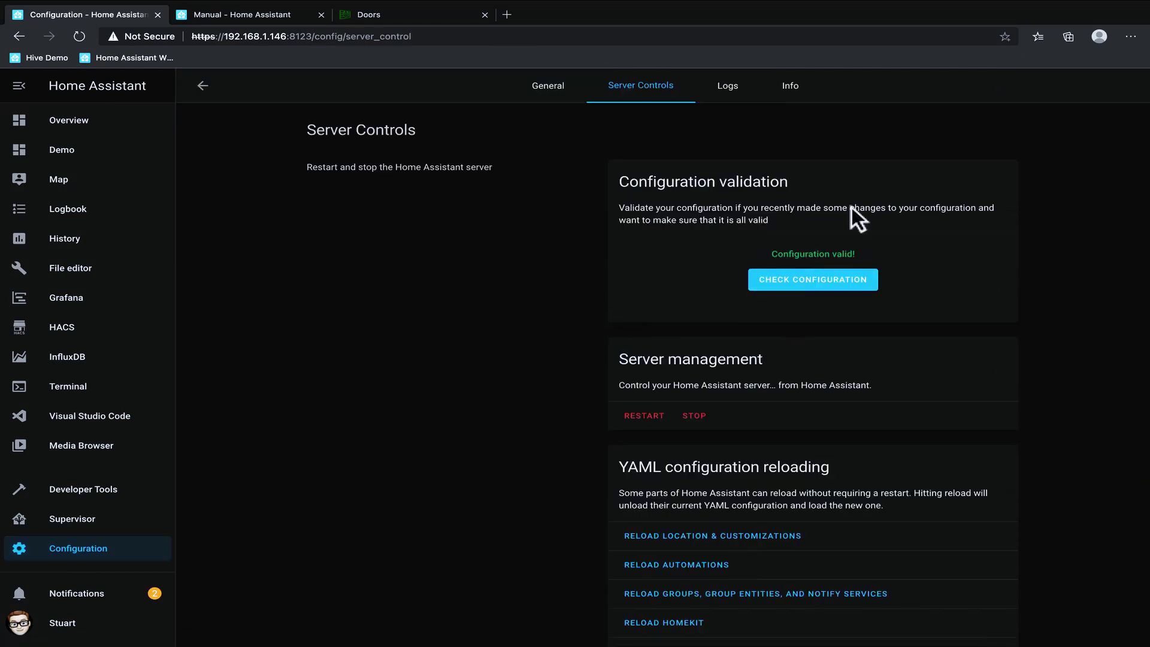
Restart Home Assistant, confirm it, and return to the Overview dashboard.
{"action": "left_click", "coordinate": [650, 419]}
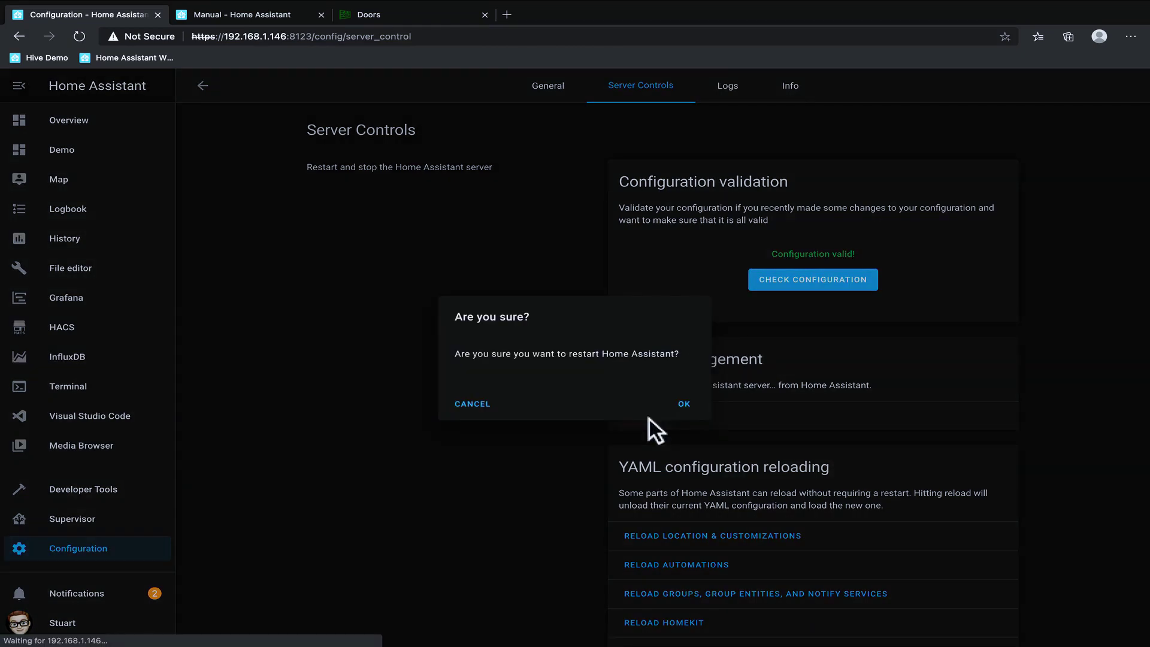
{"action": "left_click", "coordinate": [694, 401]}
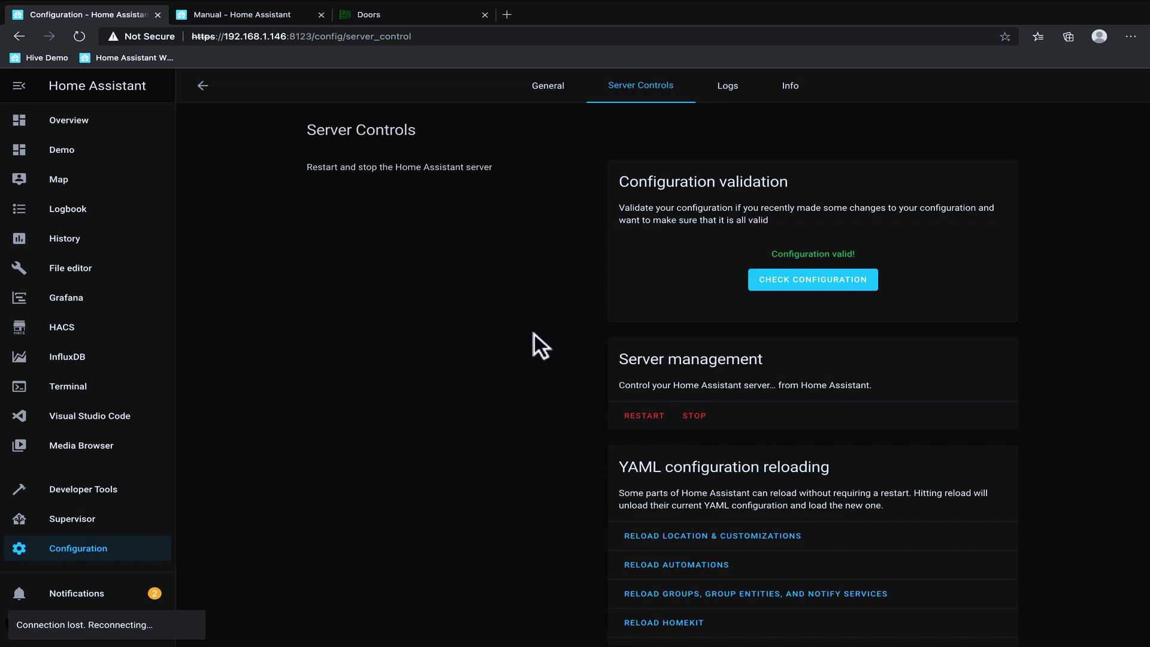
{"action": "left_click", "coordinate": [85, 121]}
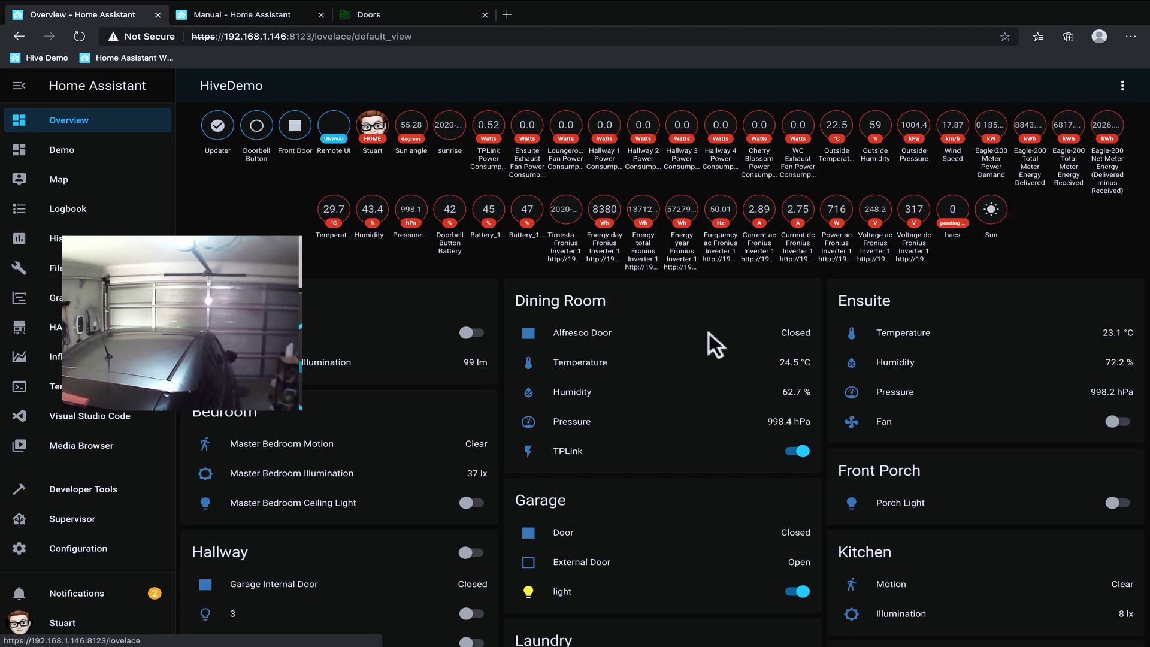
Scroll the Overview dashboard down to the Cover card with Garadget and Garage Door MQTT.
{"action": "scroll", "coordinate": [721, 346], "scroll_direction": "down", "scroll_amount": 1}
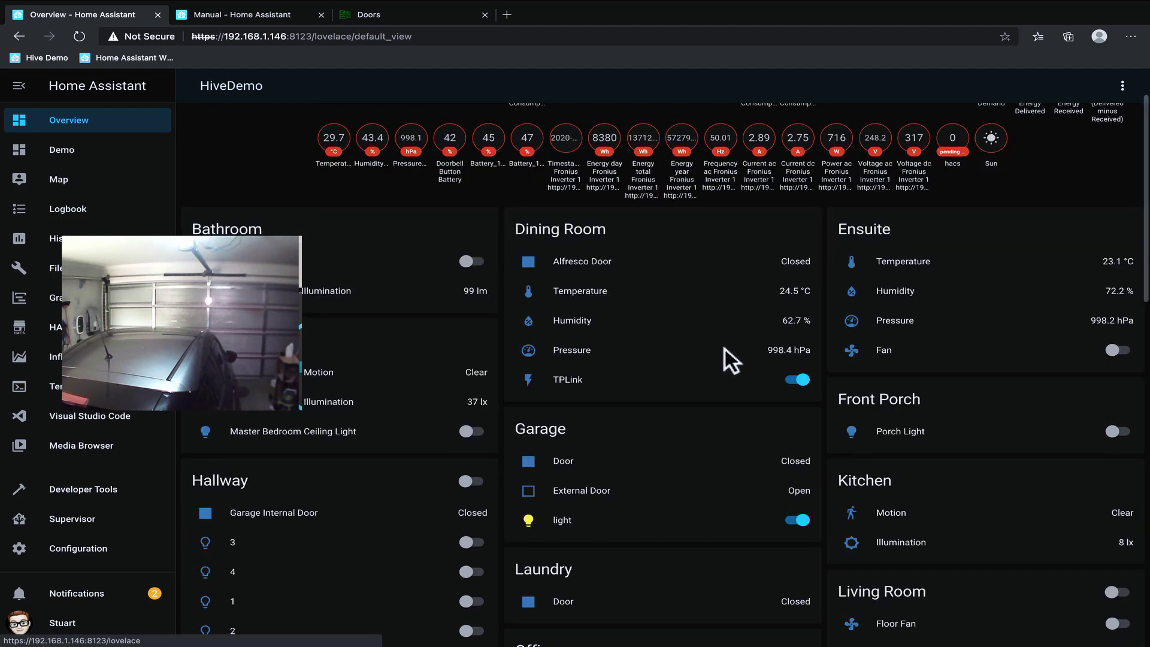
{"action": "scroll", "coordinate": [725, 349], "scroll_direction": "down", "scroll_amount": 5}
{"action": "scroll", "coordinate": [725, 348], "scroll_direction": "down", "scroll_amount": 6}
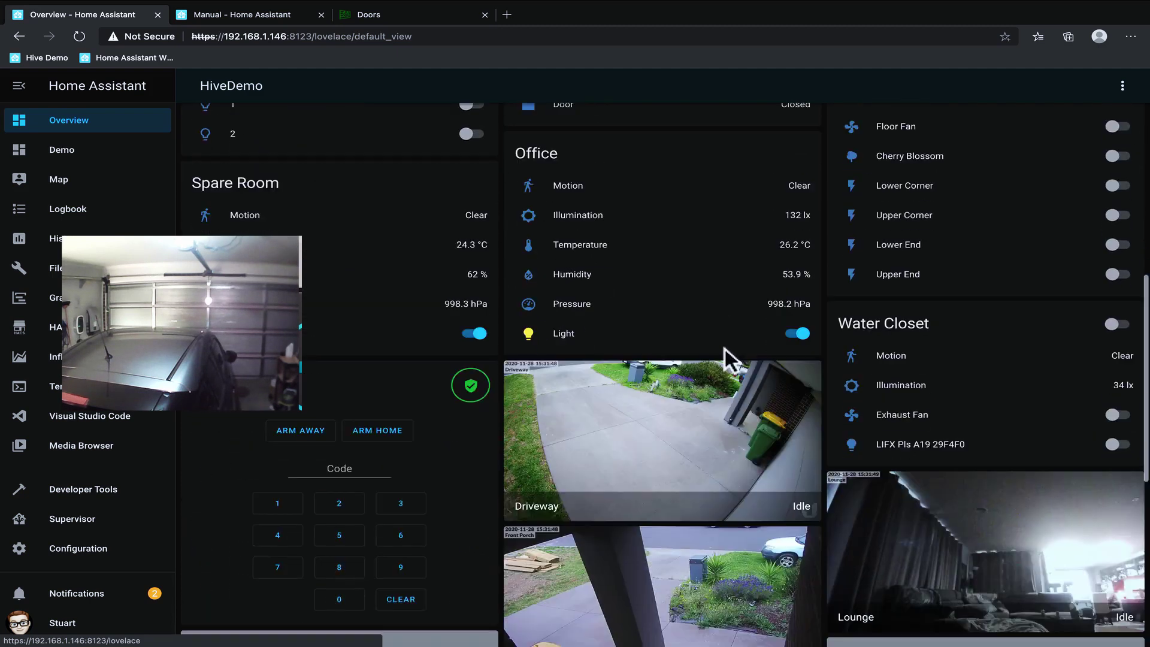
{"action": "scroll", "coordinate": [731, 359], "scroll_direction": "down", "scroll_amount": 1}
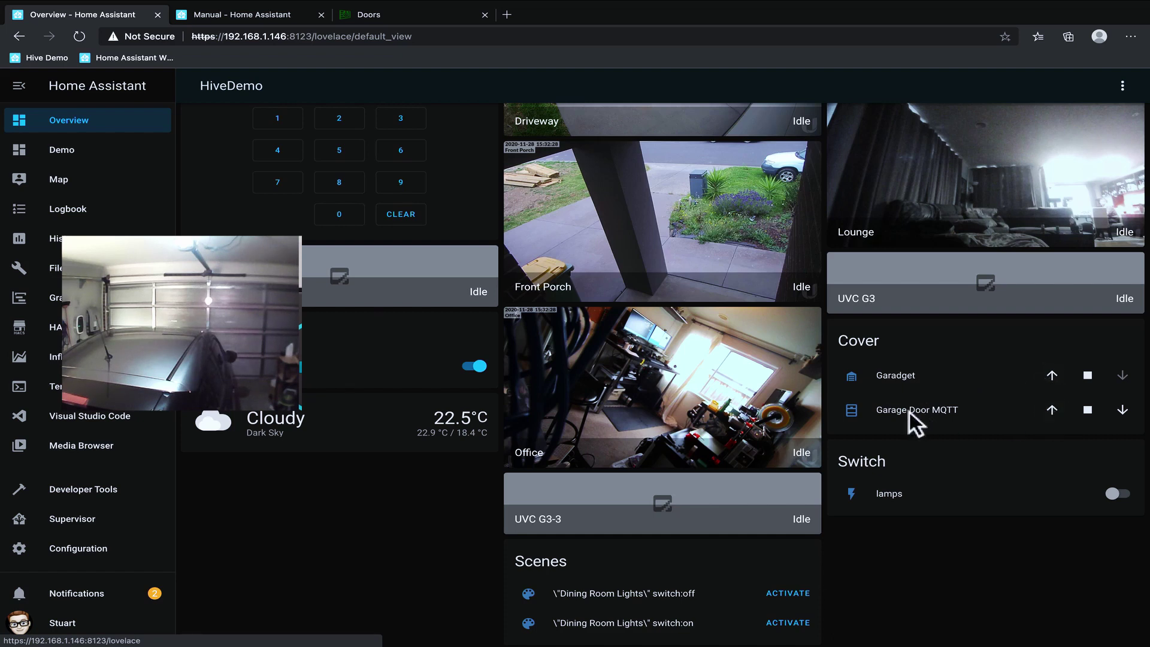
Open the garage door with Garage Door MQTT's up arrow, then close it with Garadget's down arrow.
{"action": "left_click", "coordinate": [1051, 411]}
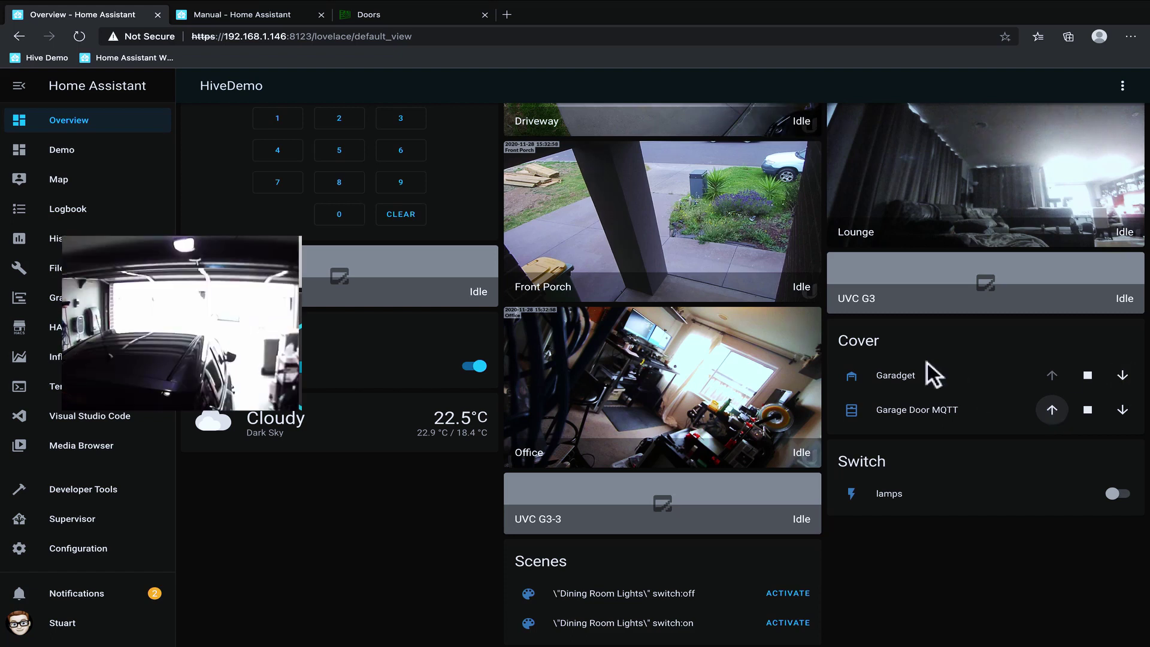
{"action": "left_click", "coordinate": [1122, 375]}
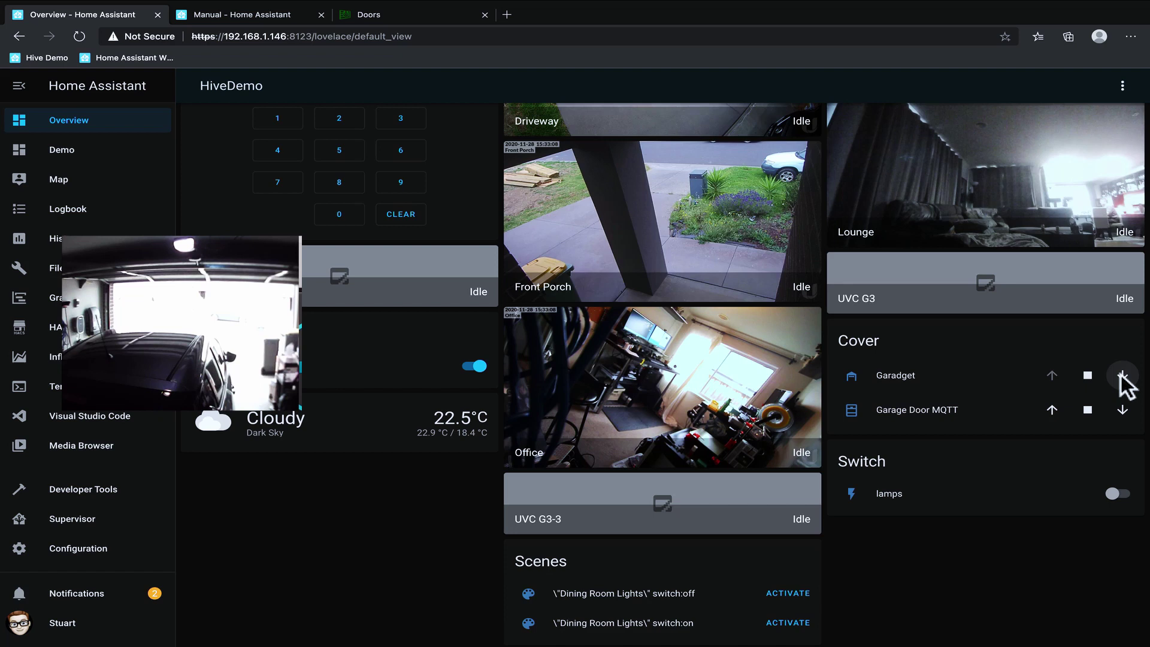